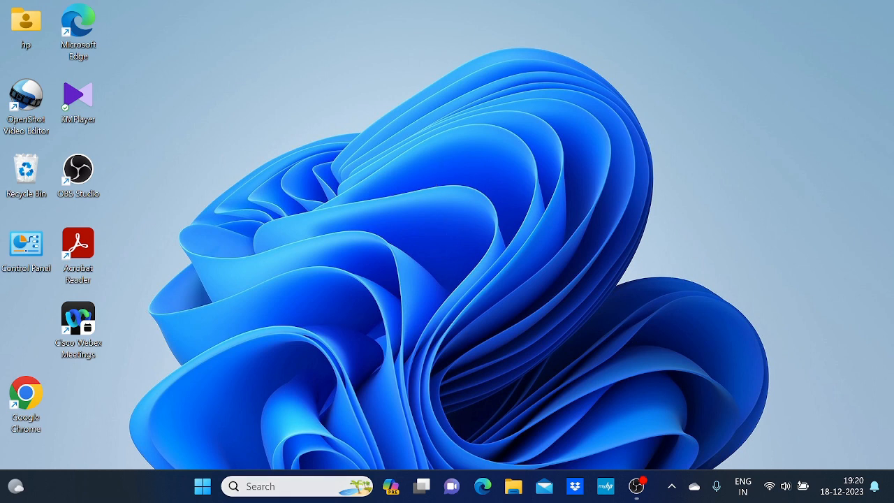
Find Power BI Desktop among the installed apps and launch it
left_click(213, 495)
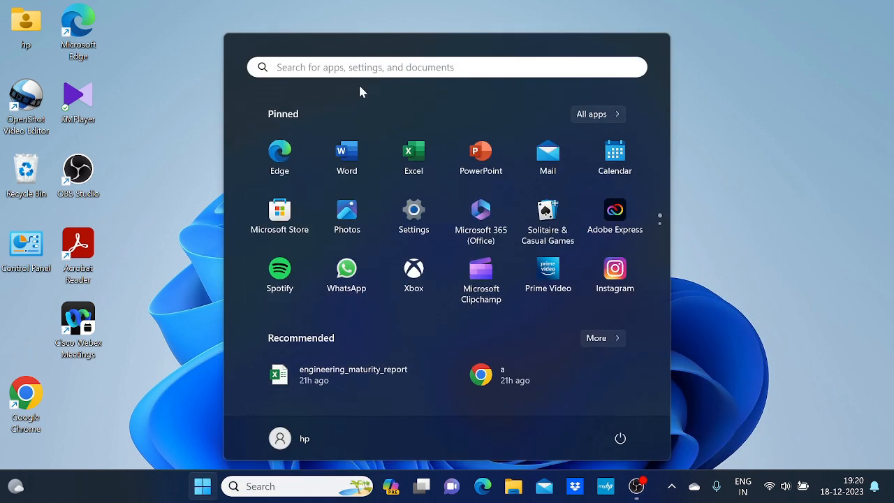
left_click(359, 67)
type("po")
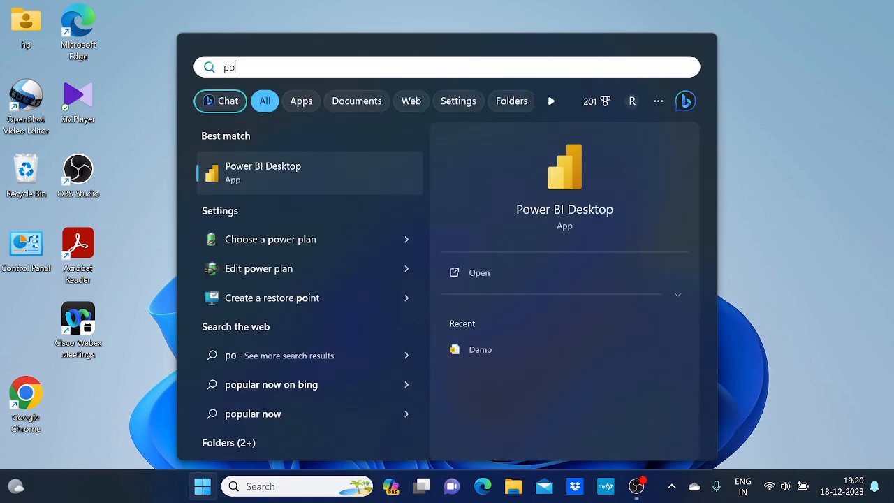
left_click(259, 165)
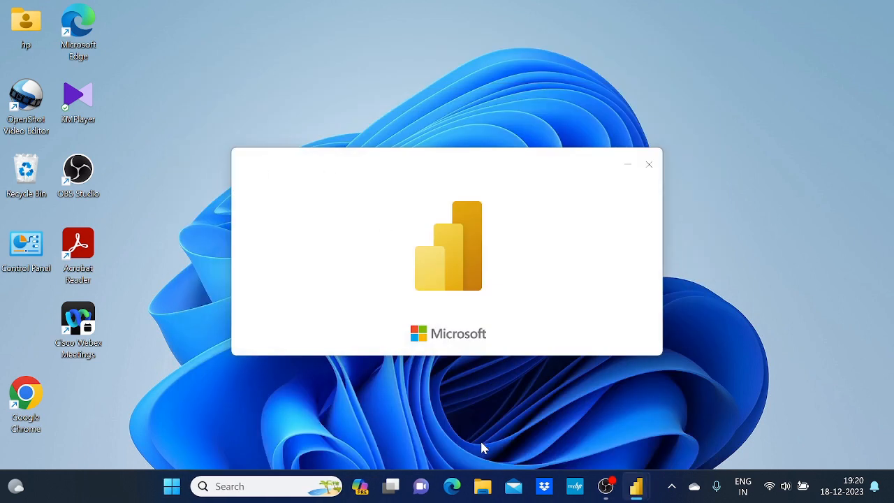
Switch to File Explorer and open the Order file from the Sample_Dataset folder inside OneDrive's Power BI folder
left_click(483, 487)
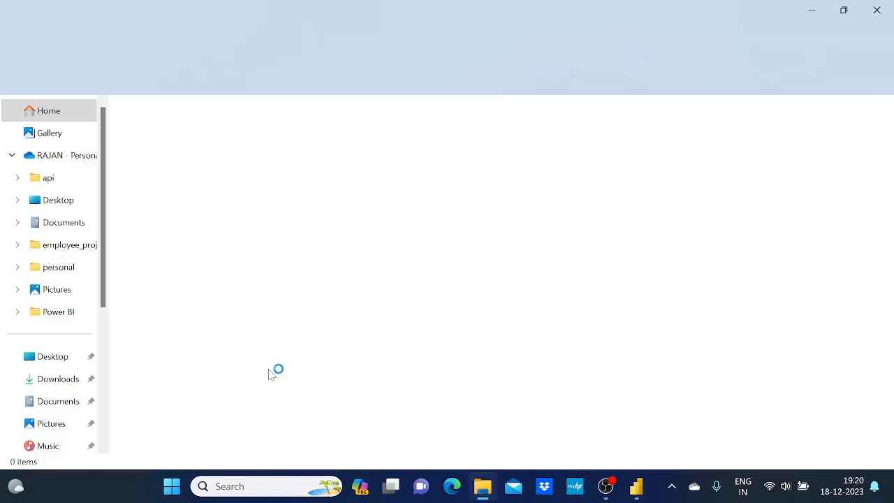
left_click(49, 155)
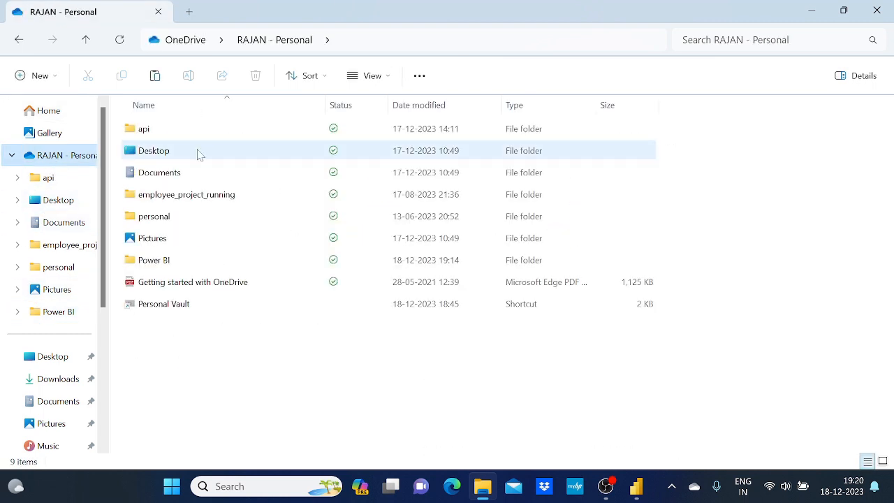
double_click(207, 261)
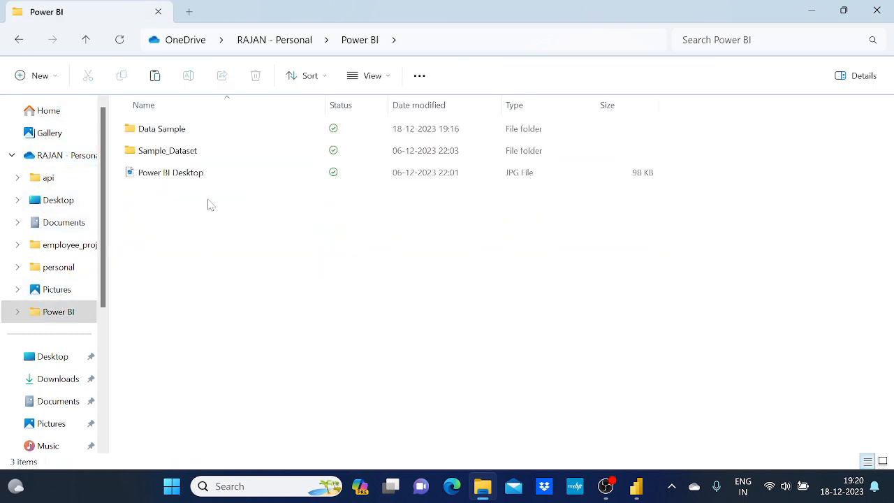
double_click(197, 155)
double_click(200, 132)
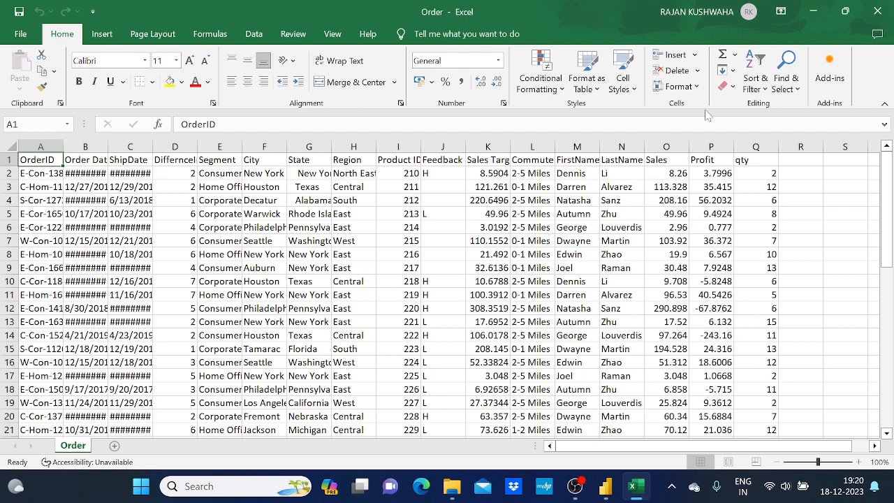
Open the Product file from the same folder to view its data, and minimize both workbooks
left_click(812, 11)
left_click(148, 155)
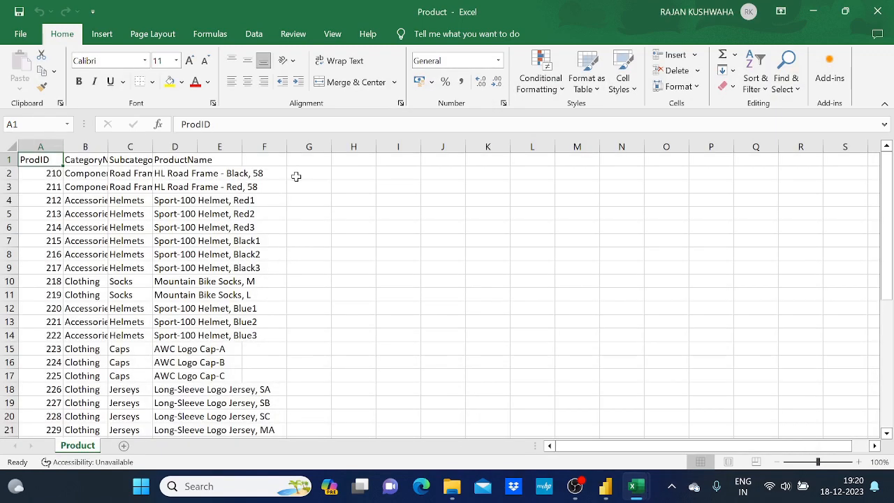
left_click(822, 14)
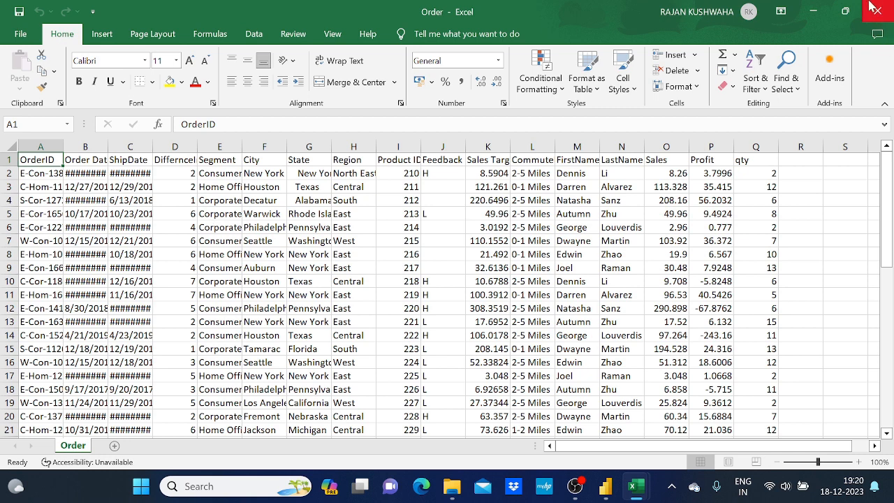
left_click(815, 14)
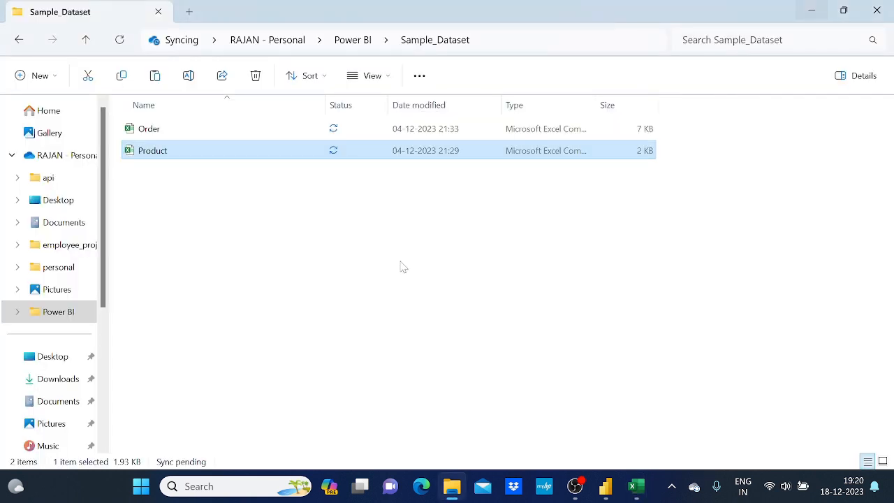
Switch to Power BI Desktop and open the Power Query Editor from the blank report
left_click(605, 488)
left_click(819, 41)
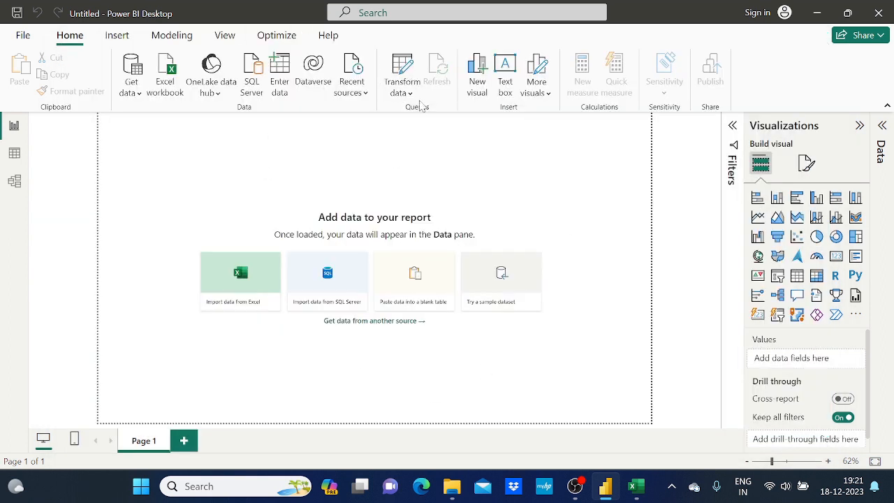
left_click(405, 72)
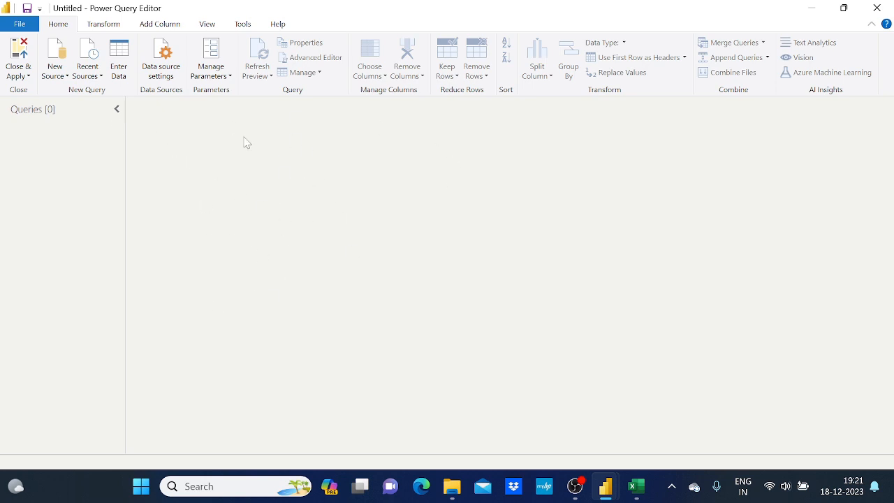
Add a new Text/CSV source using the Order file from the Power BI folder's Sample_Dataset subfolder
mouse_move(633, 485)
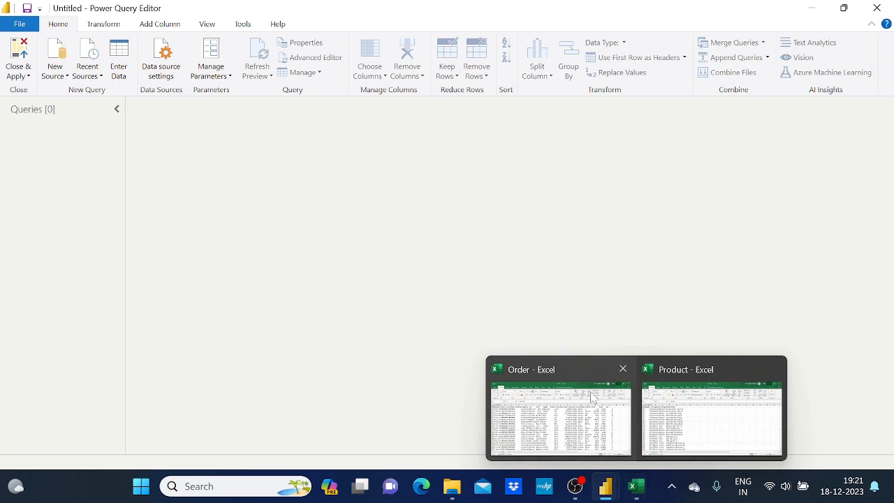
mouse_move(592, 395)
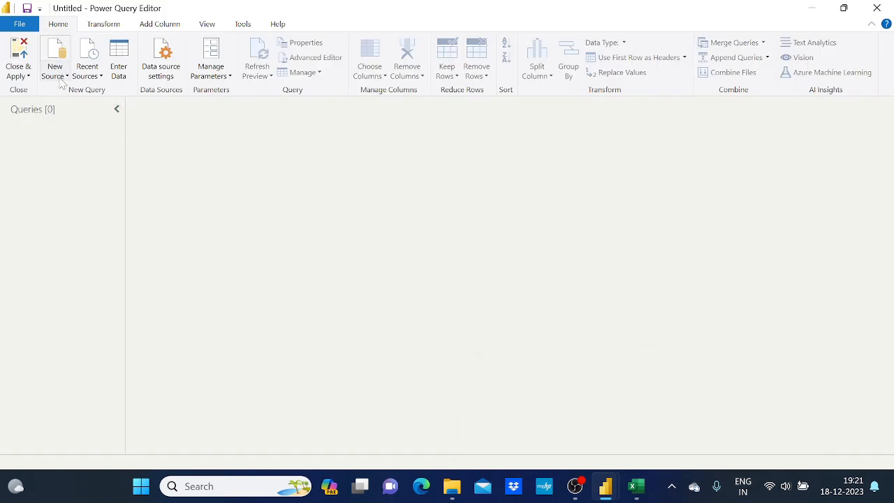
left_click(61, 80)
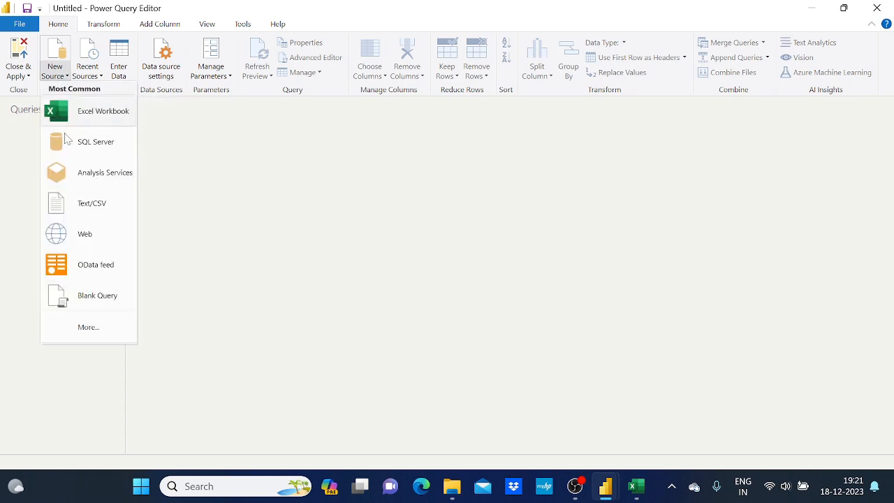
left_click(84, 202)
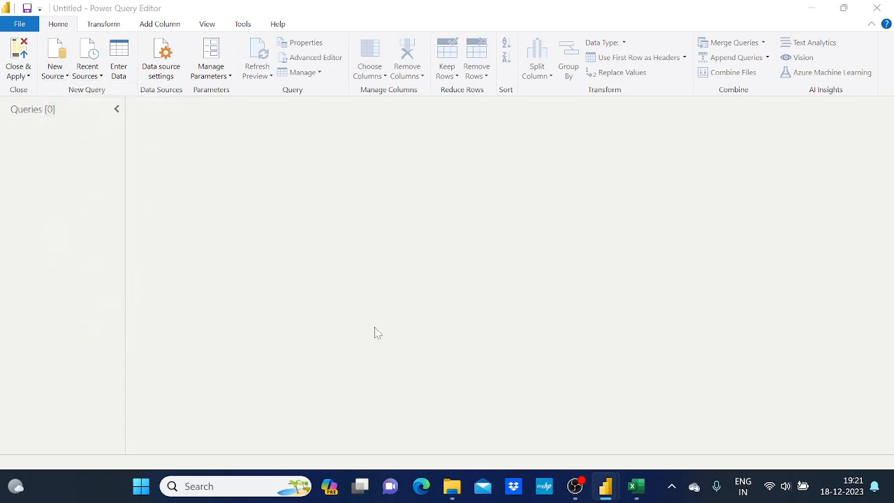
mouse_move(590, 416)
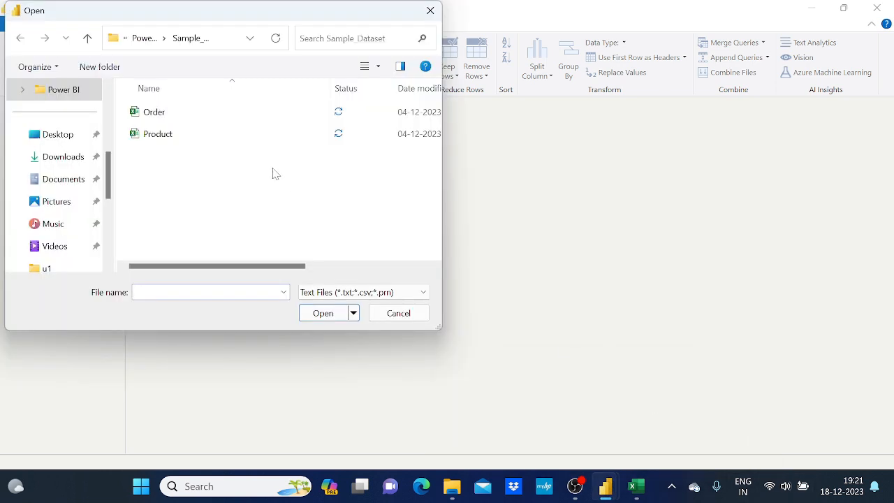
scroll(61, 183, "up", 1)
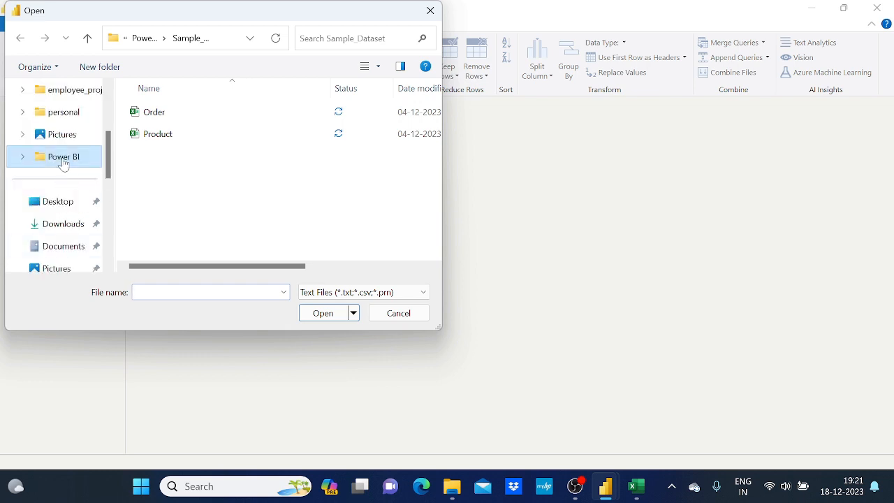
scroll(62, 149, "up", 2)
left_click(62, 140)
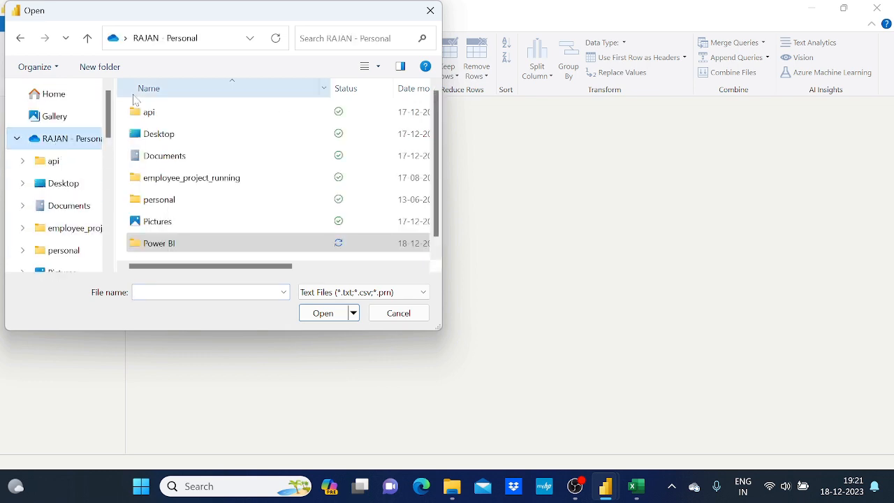
double_click(207, 243)
double_click(187, 134)
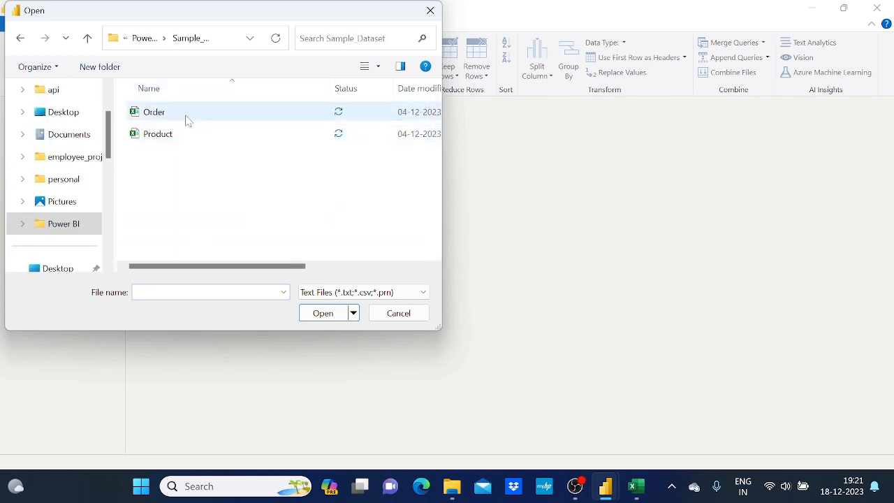
left_click(186, 120)
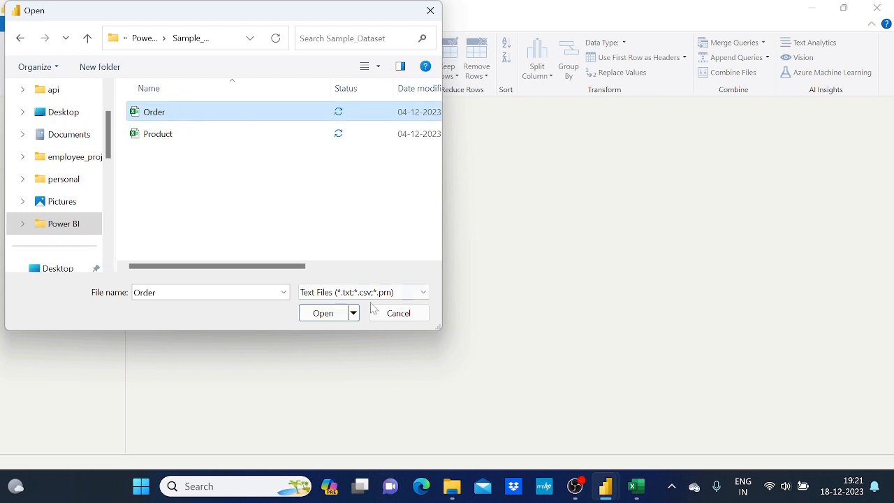
left_click(318, 314)
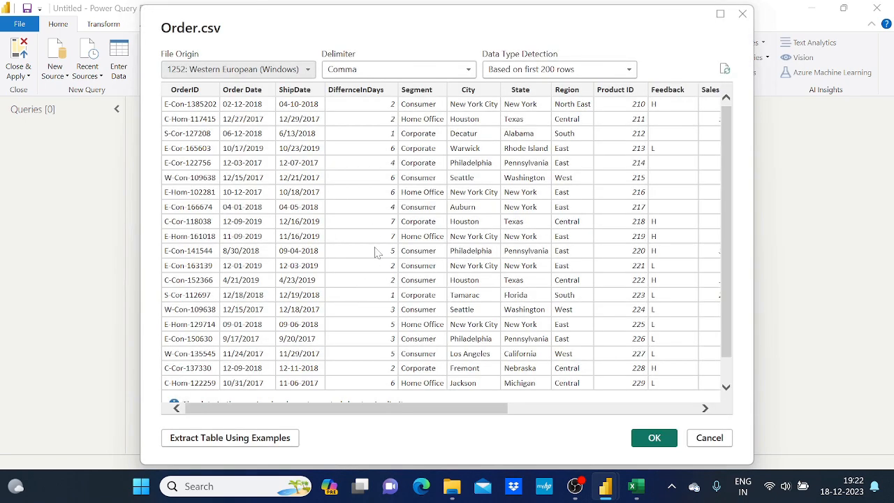
Look over the columns in the Order.csv preview and load it as a query with the default import settings
left_click_drag(454, 413, 464, 427)
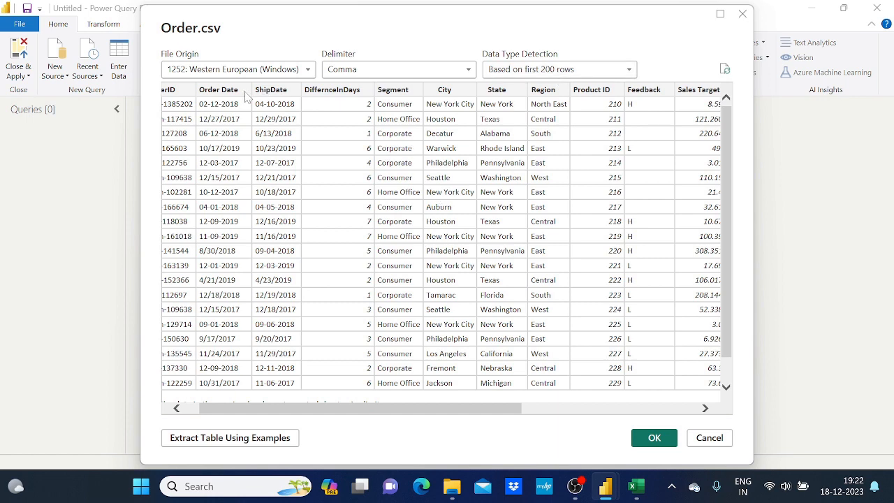
left_click_drag(314, 409, 257, 400)
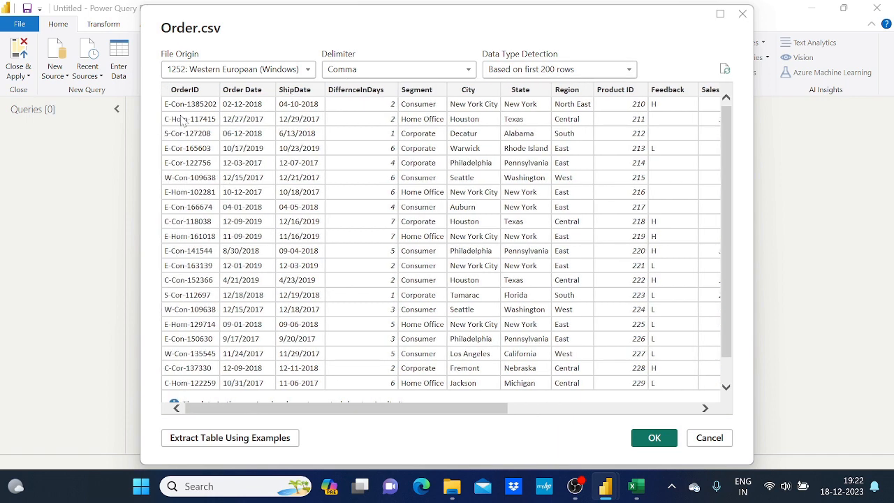
left_click(651, 440)
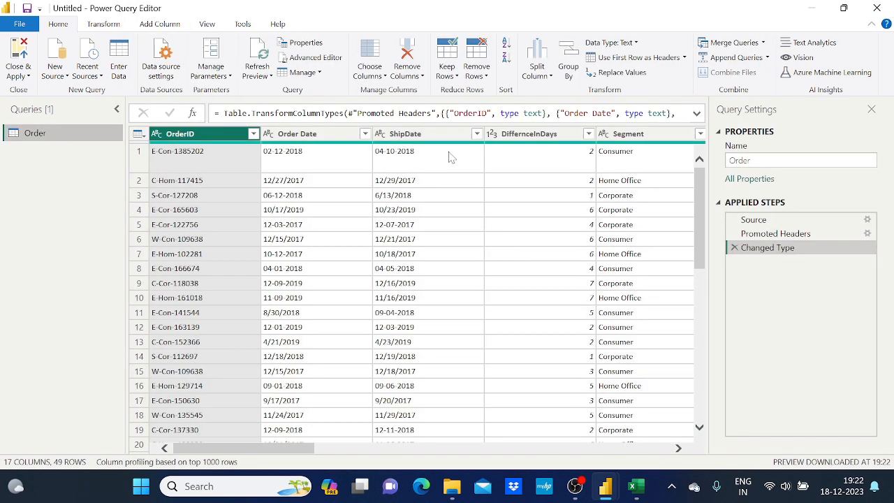
left_click_drag(244, 453, 226, 443)
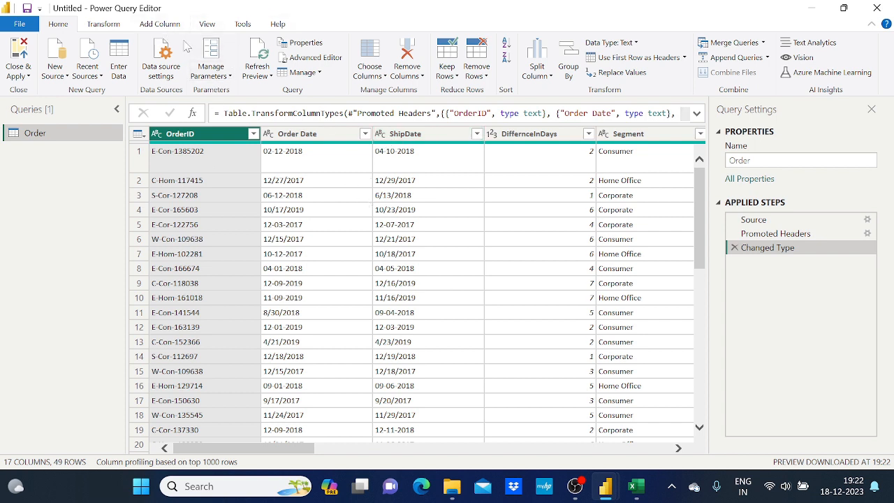
left_click(207, 26)
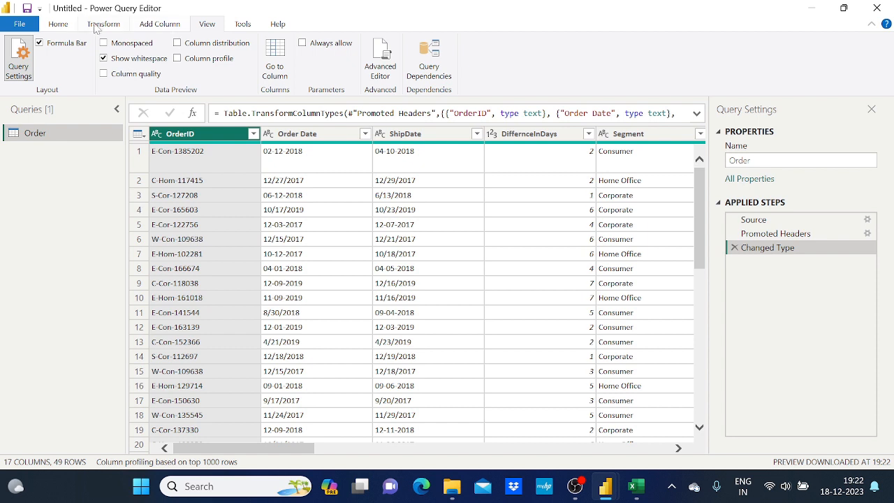
left_click(59, 24)
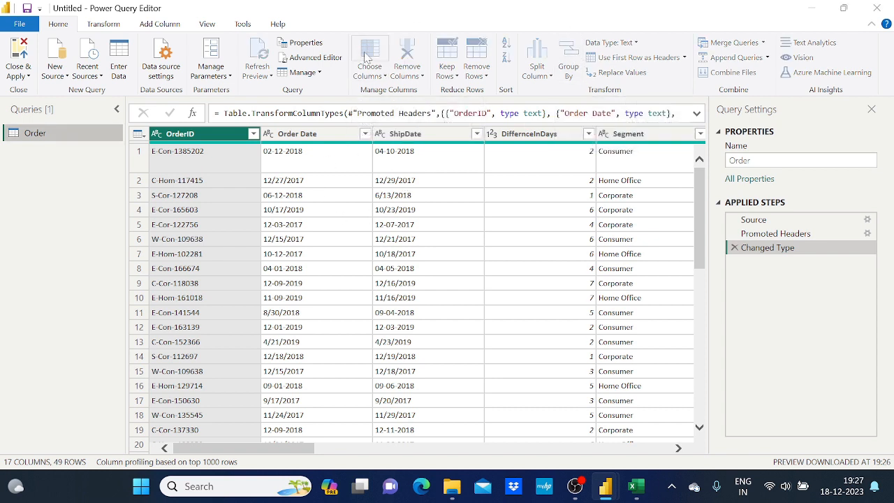
Choose only the Region and Sales columns to keep in the Order query
left_click(365, 55)
left_click(377, 113)
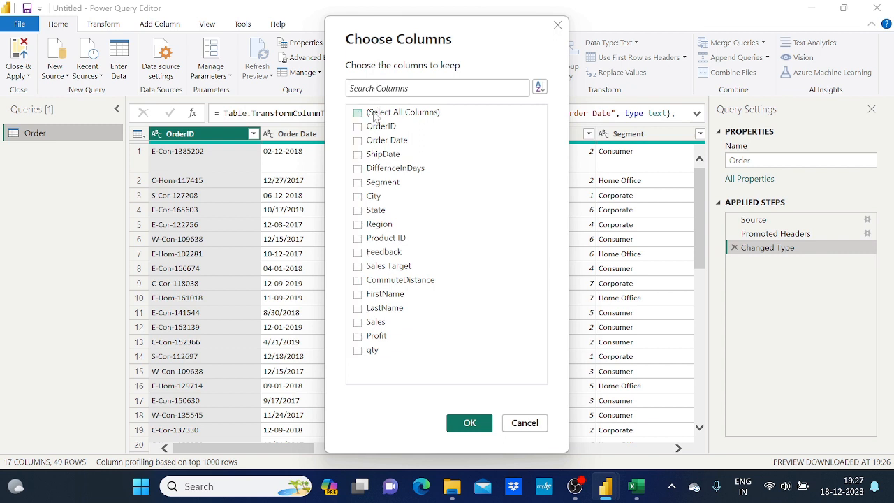
left_click(370, 228)
left_click(371, 323)
left_click(468, 423)
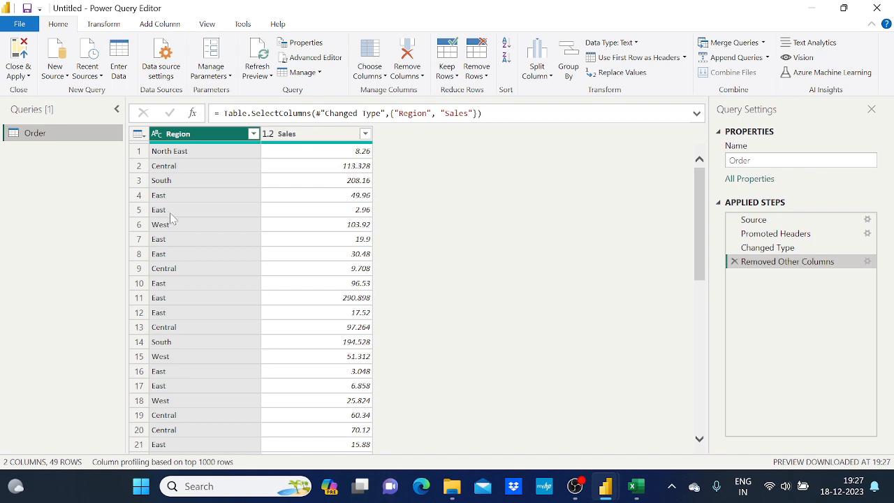
Group the Order rows by Region with a new column named Total_Sales that sums the Sales column
scroll(169, 307, "down", 1)
scroll(169, 307, "down", 7)
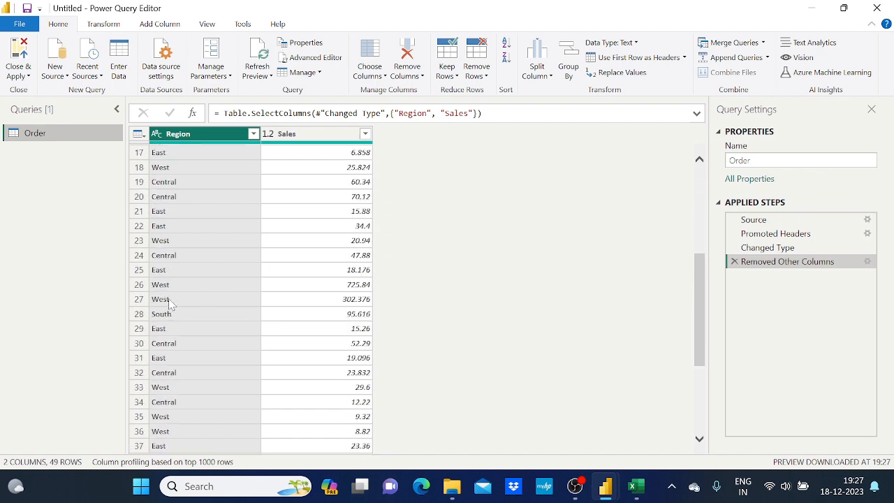
scroll(172, 299, "up", 5)
scroll(171, 299, "up", 4)
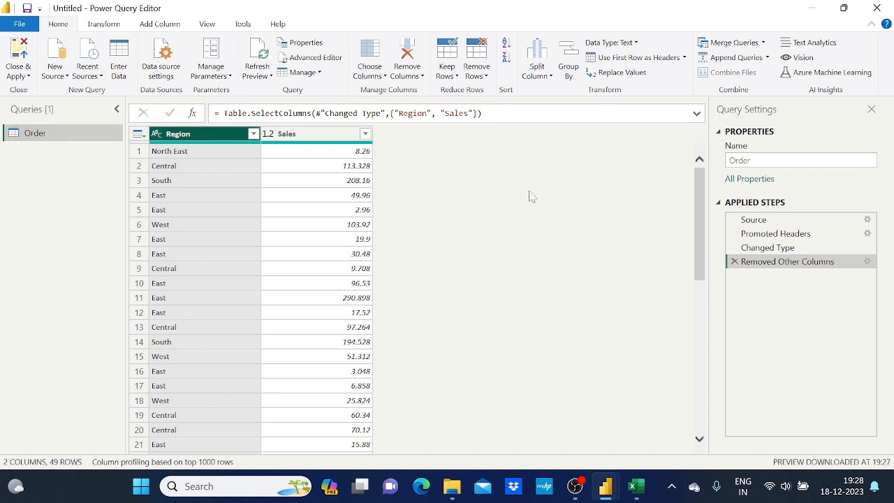
left_click(570, 64)
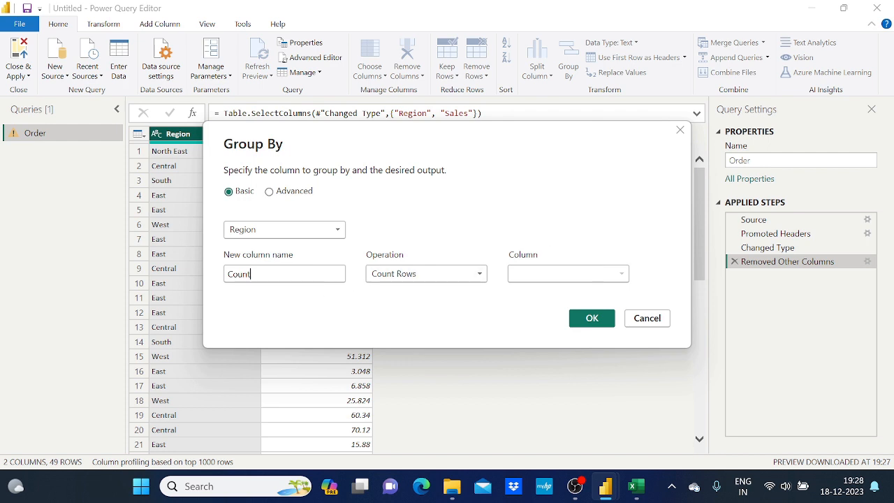
double_click(303, 277)
type("Total_Sales")
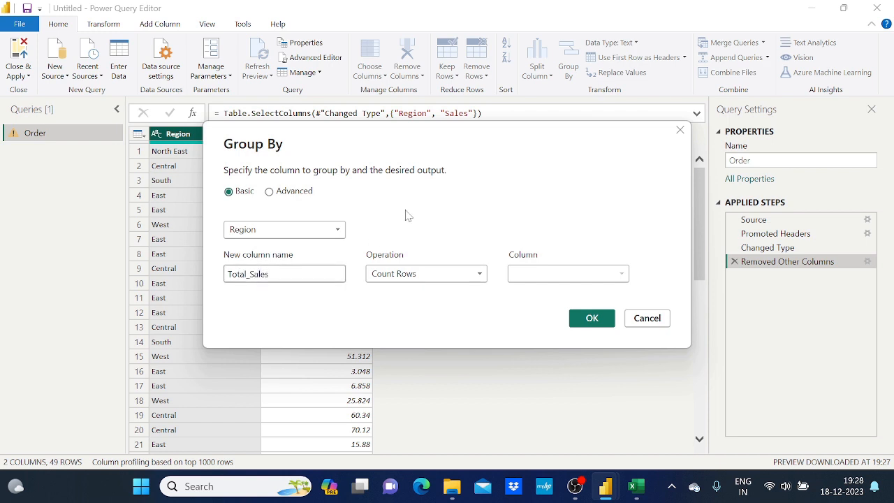
left_click(430, 276)
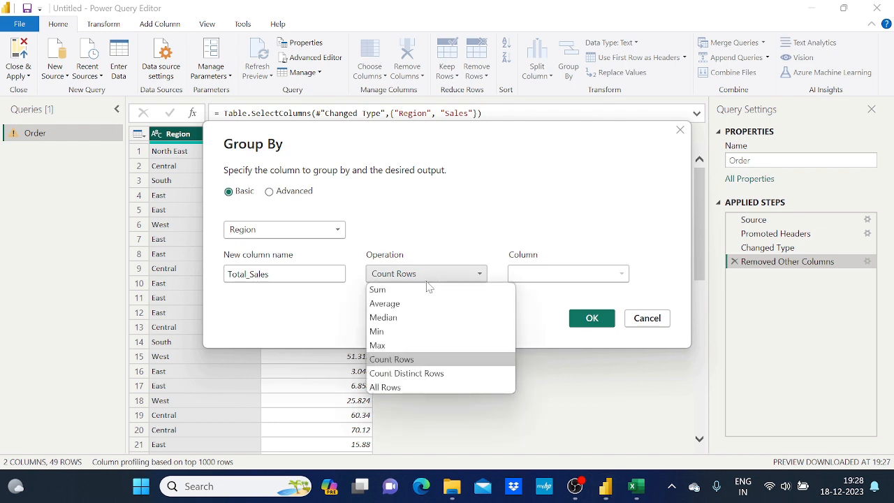
left_click(423, 291)
left_click(432, 276)
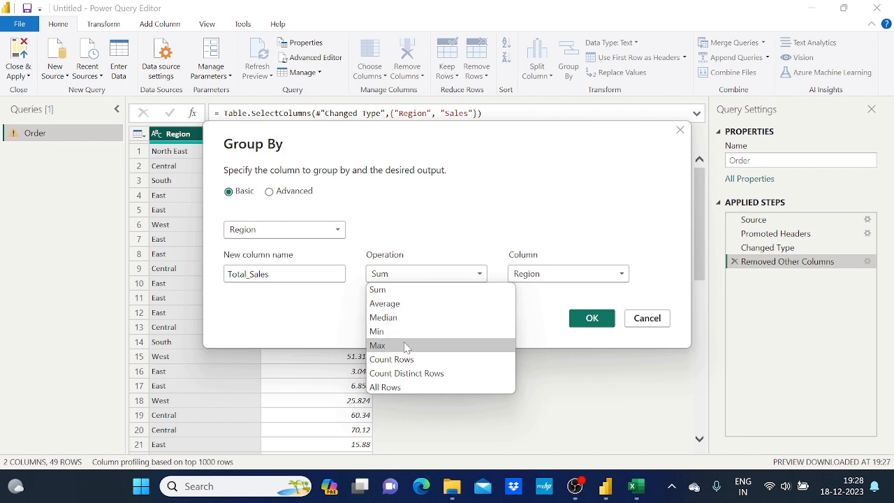
left_click(448, 241)
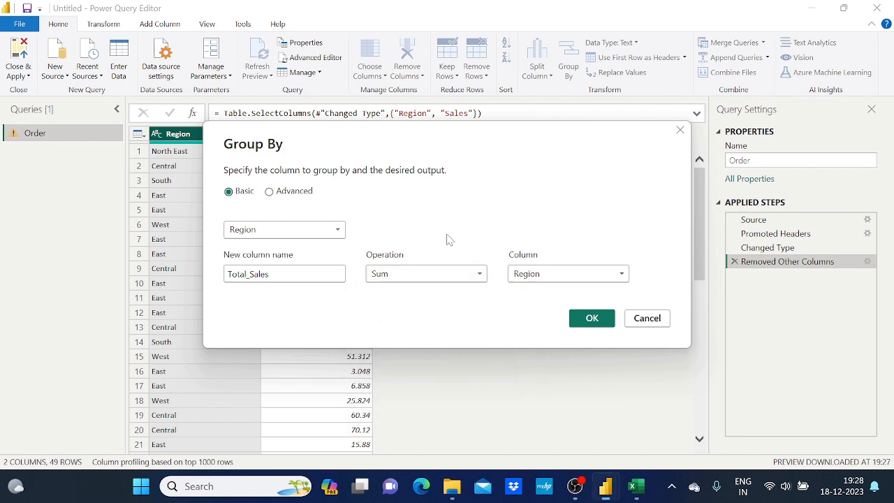
left_click(581, 275)
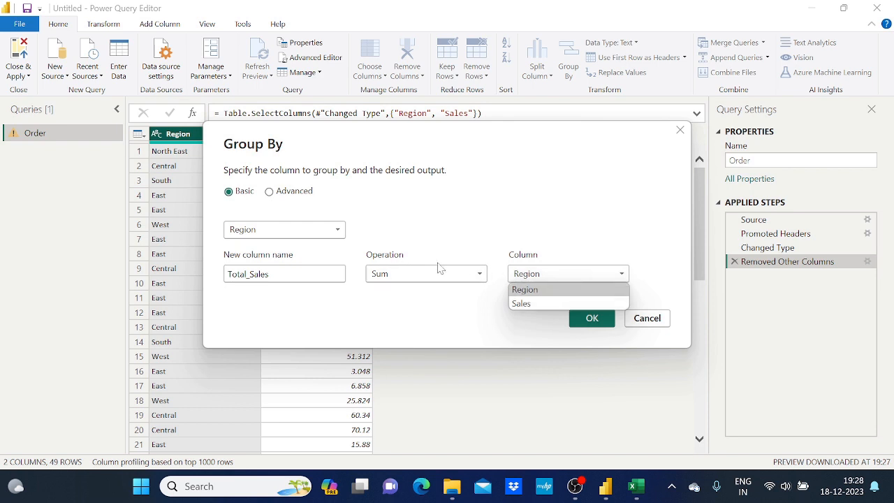
left_click(534, 305)
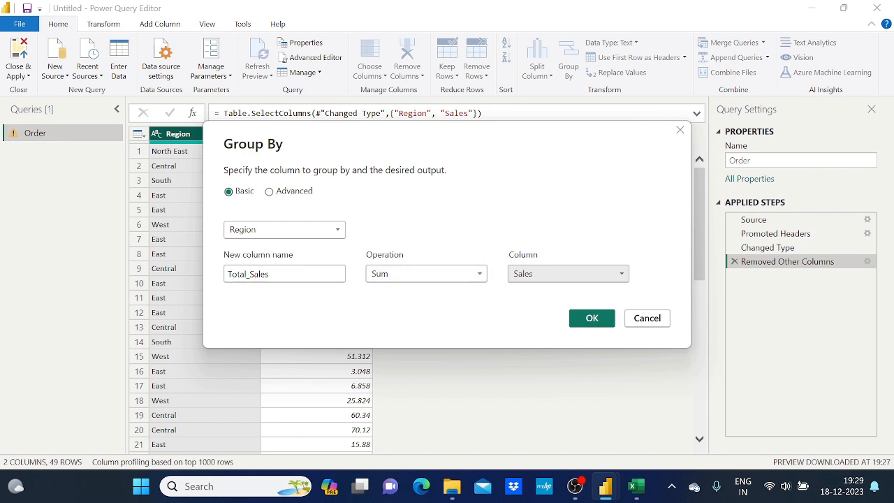
left_click(583, 319)
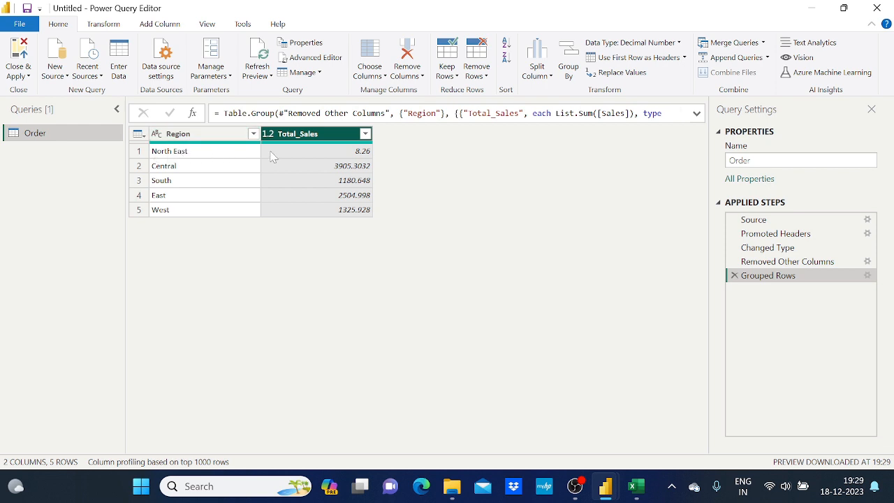
Split the grouped table's Region column by the Space delimiter at each occurrence
left_click(199, 138)
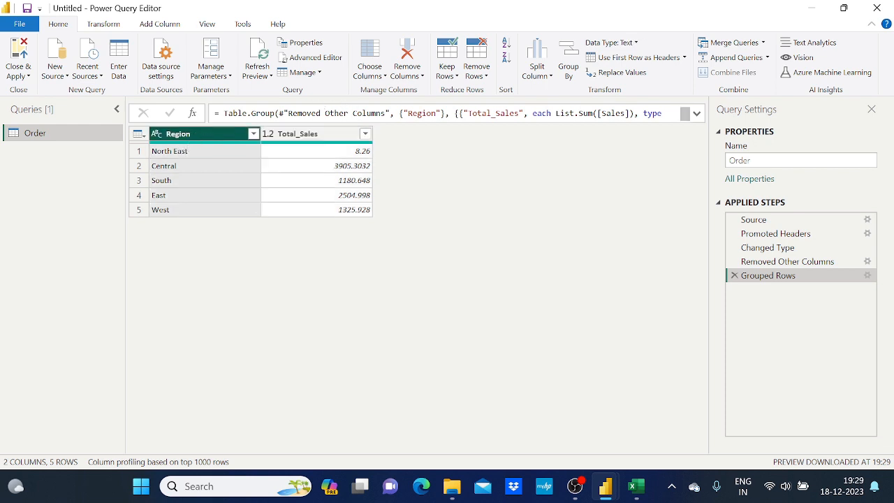
left_click(542, 75)
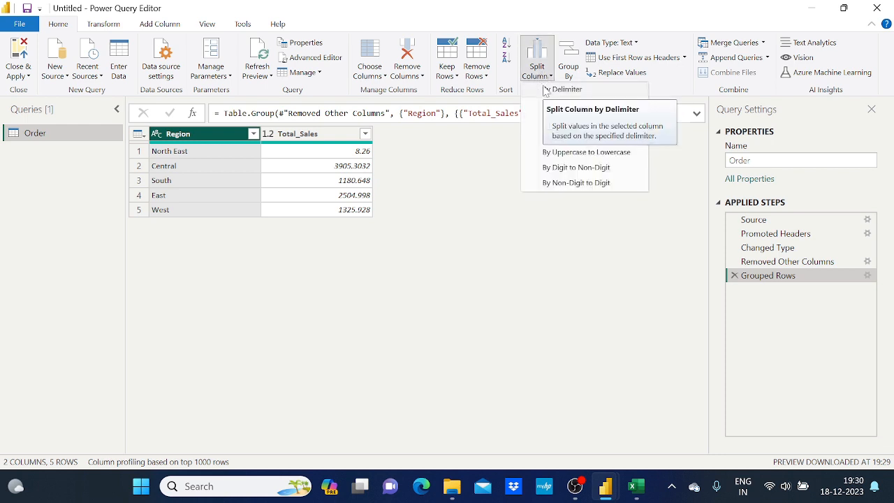
left_click(545, 91)
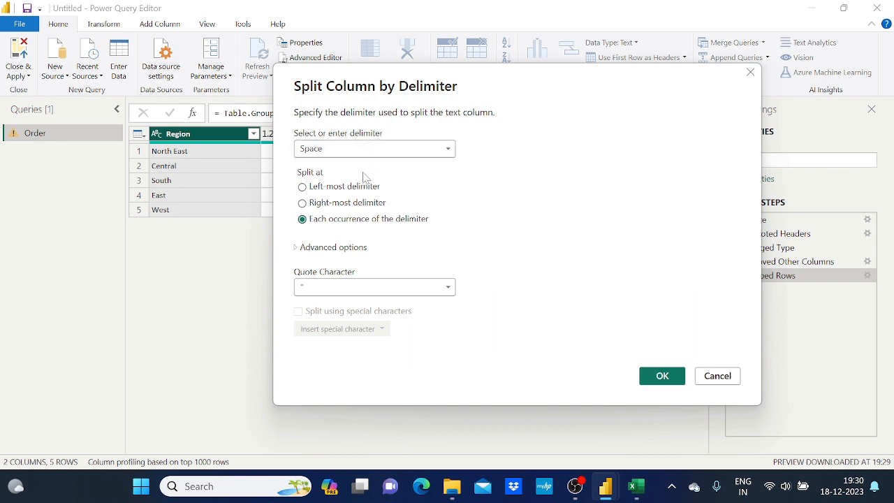
left_click(665, 379)
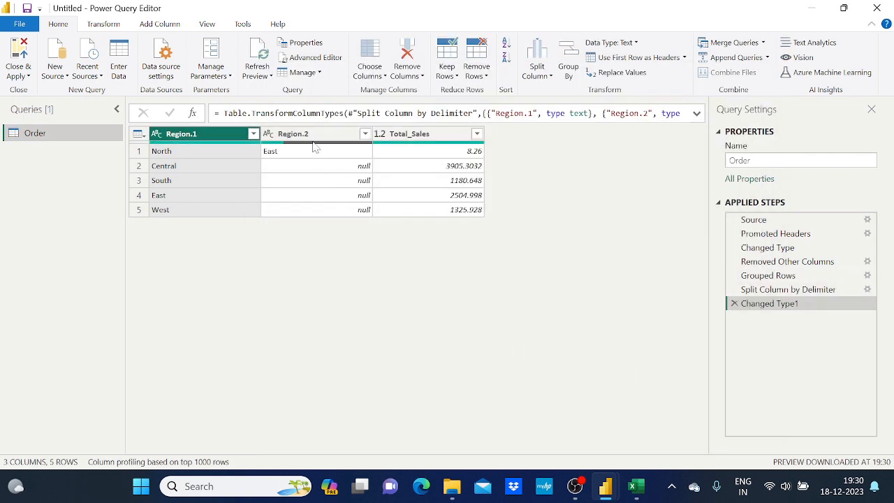
Remove the Region.2 column from the grouped Order table
left_click(314, 147)
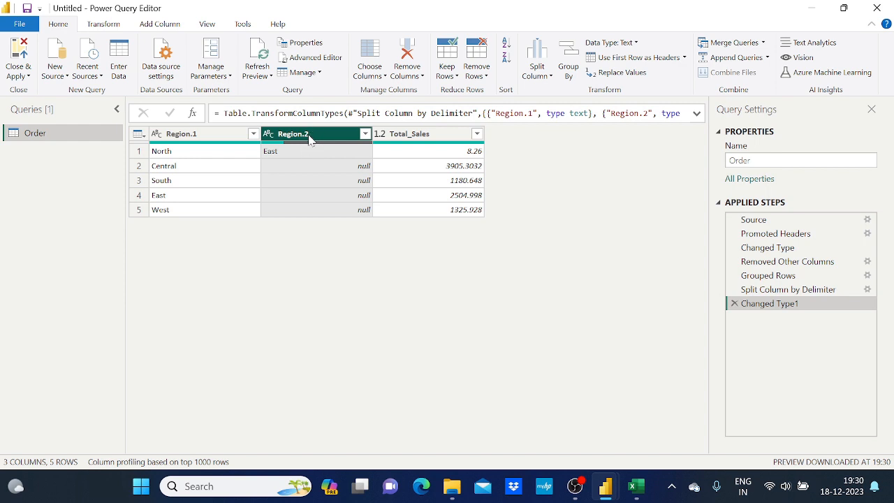
right_click(310, 135)
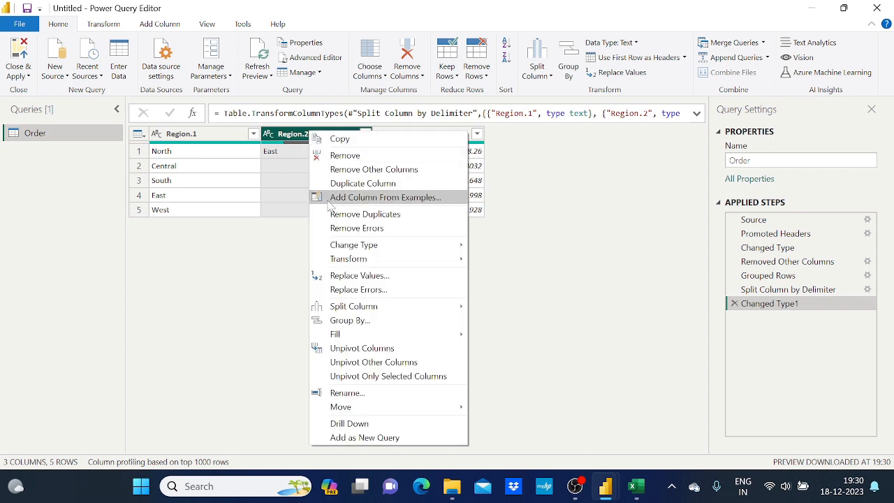
left_click(341, 158)
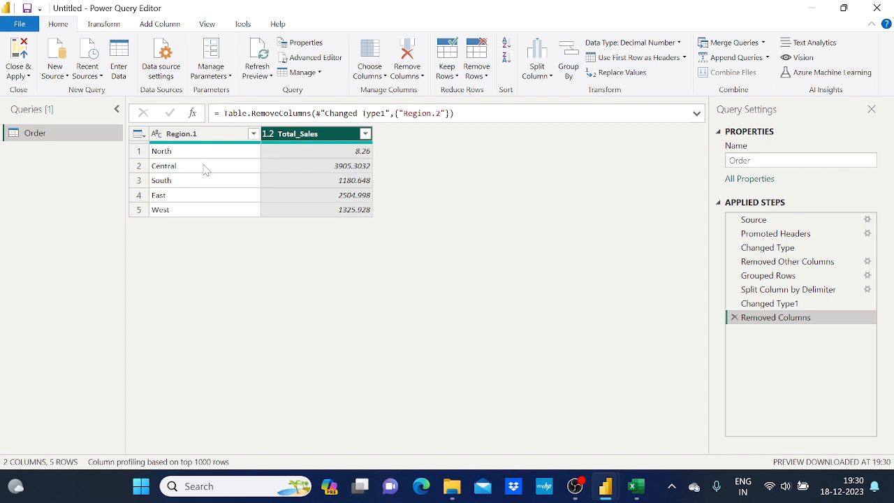
Delete the applied steps for the column removal, type change, delimiter split and row grouping, going back to Removed Other Columns
left_click(734, 318)
left_click(734, 303)
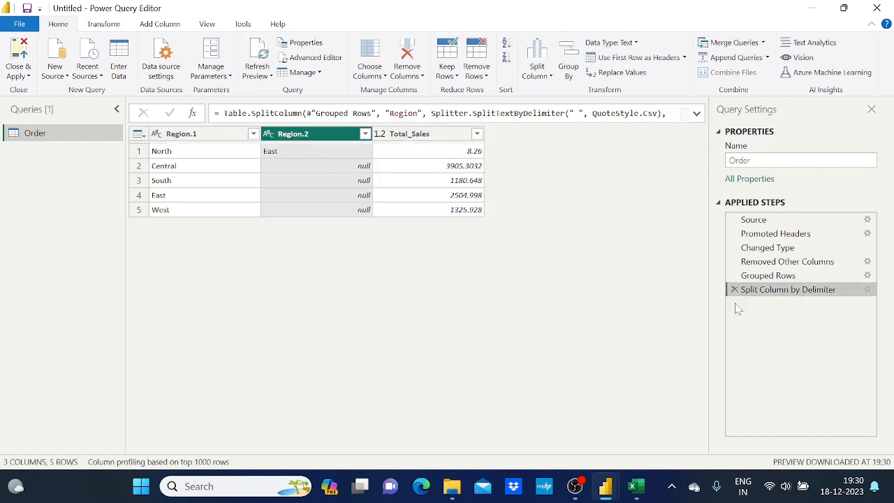
left_click(734, 289)
left_click(734, 275)
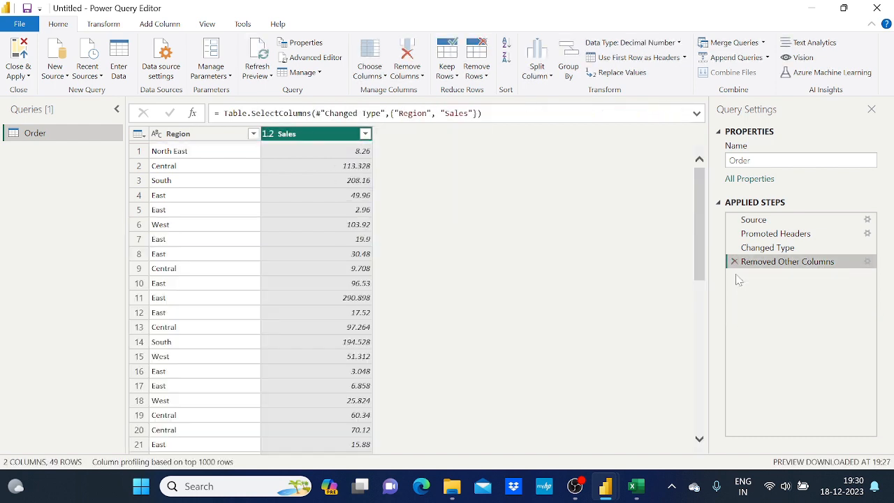
Split the ungrouped Region column by Space at each occurrence and check the resulting rows
left_click(193, 134)
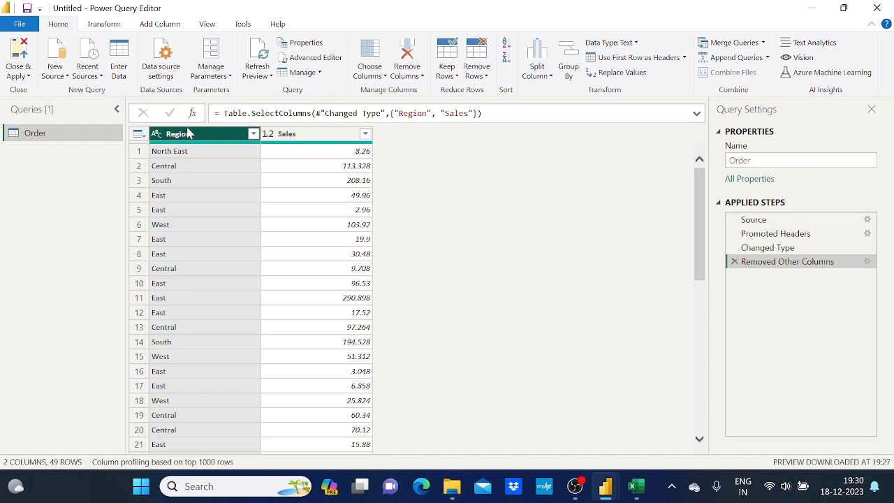
left_click(542, 78)
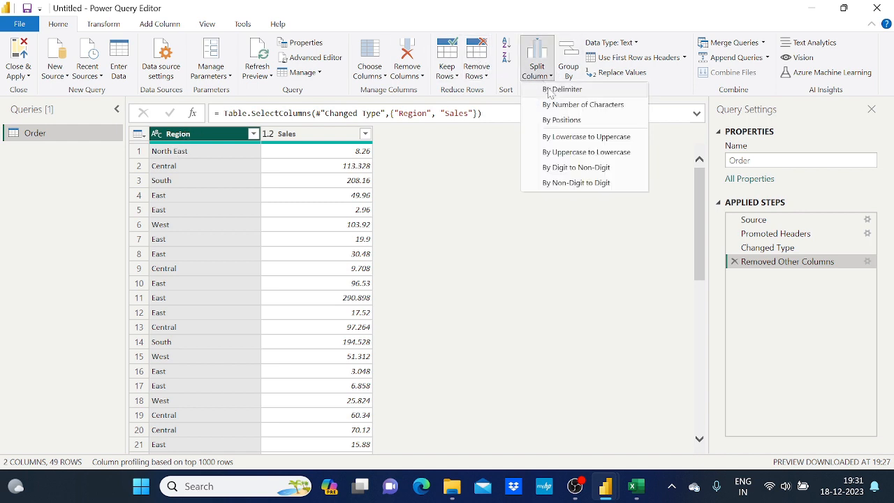
left_click(552, 91)
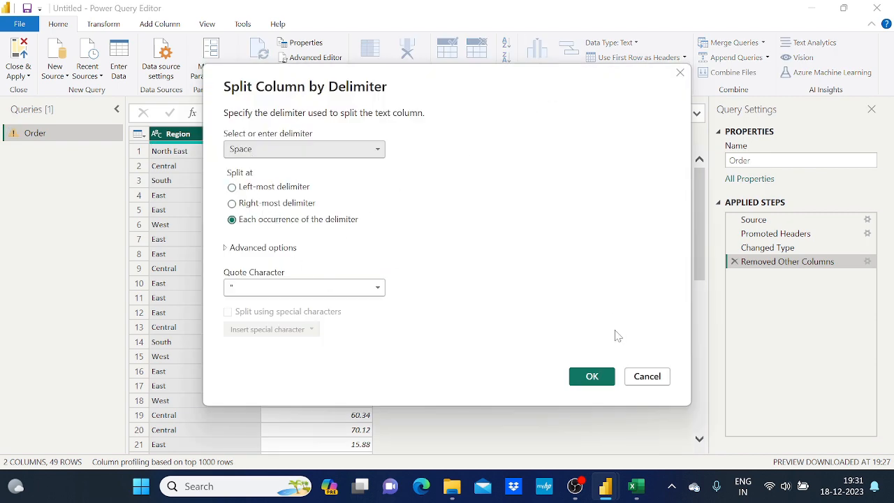
left_click(591, 376)
scroll(323, 232, "down", 1)
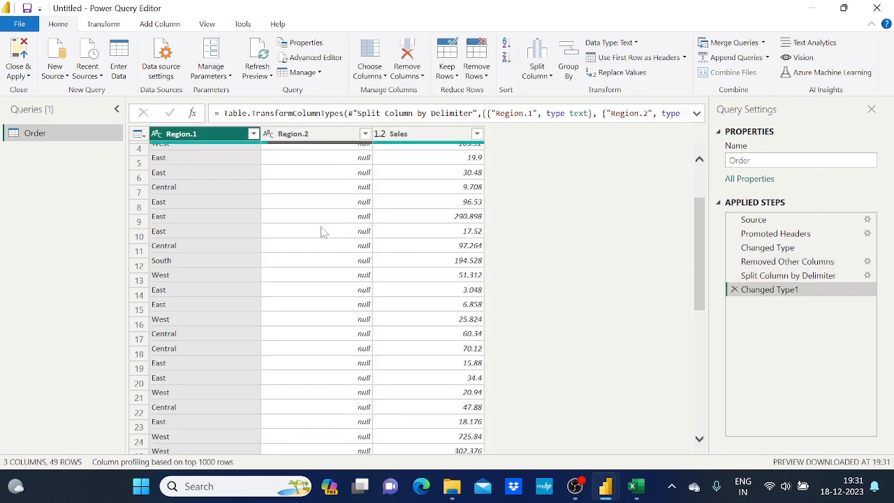
scroll(323, 232, "down", 9)
scroll(322, 232, "up", 10)
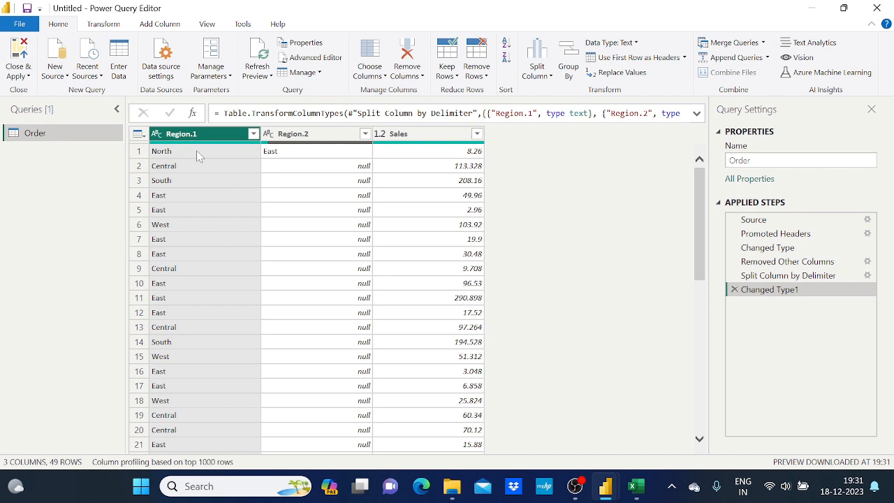
Remove the Region.2 column produced by the split from the Order query
left_click(300, 136)
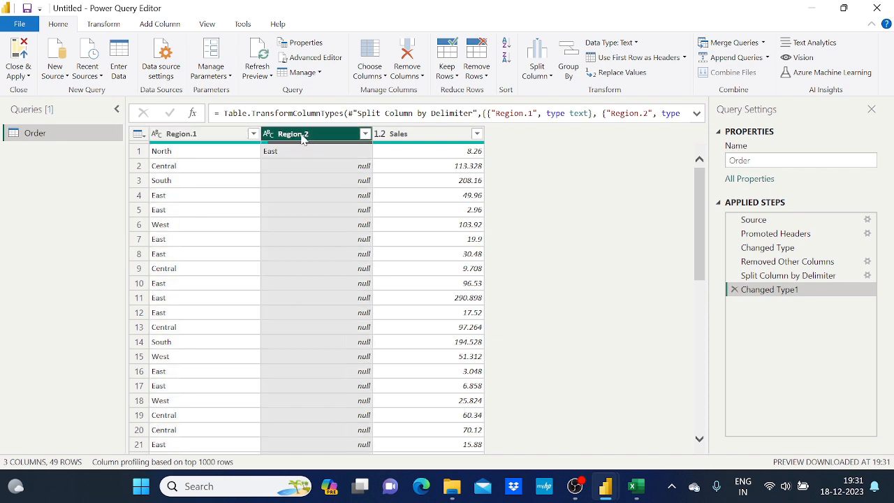
right_click(302, 138)
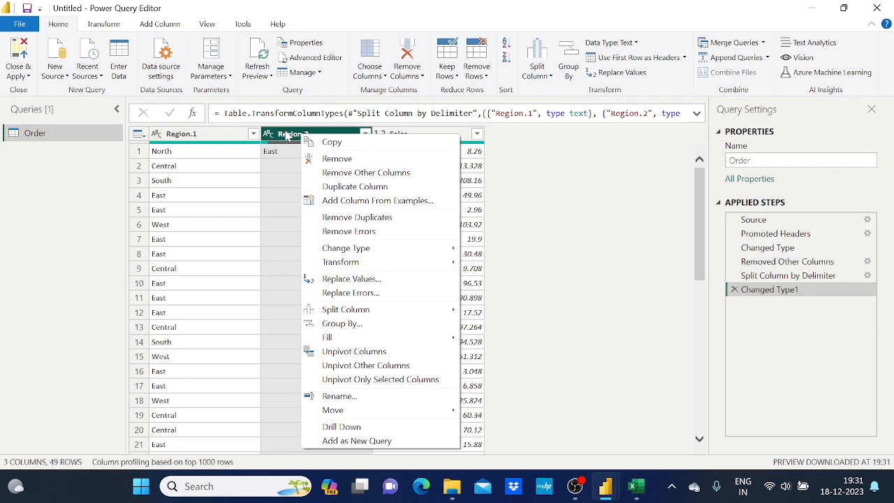
left_click(422, 76)
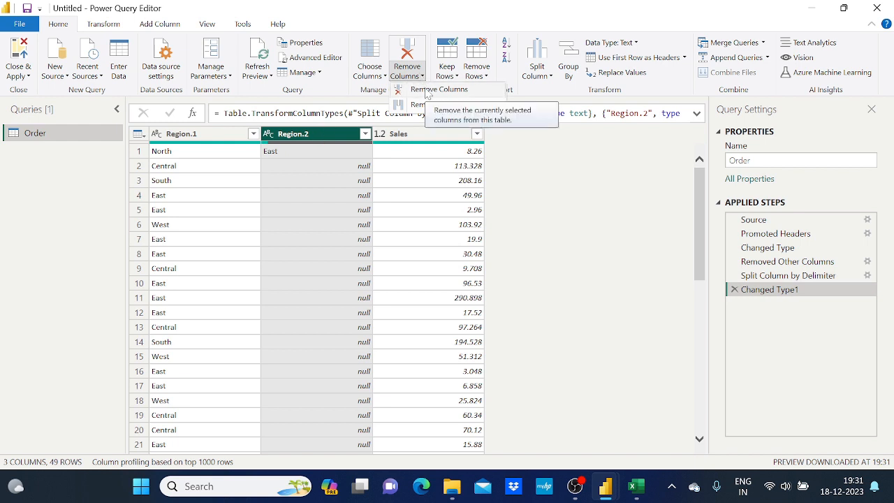
left_click(301, 137)
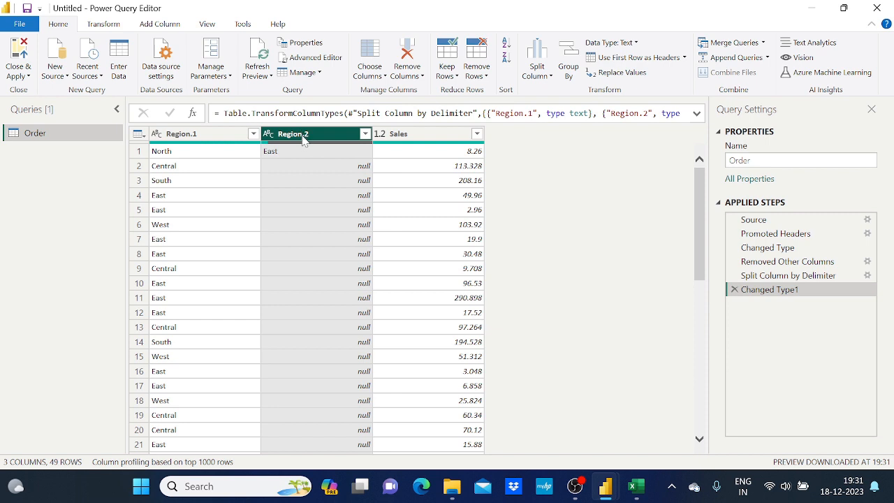
right_click(303, 138)
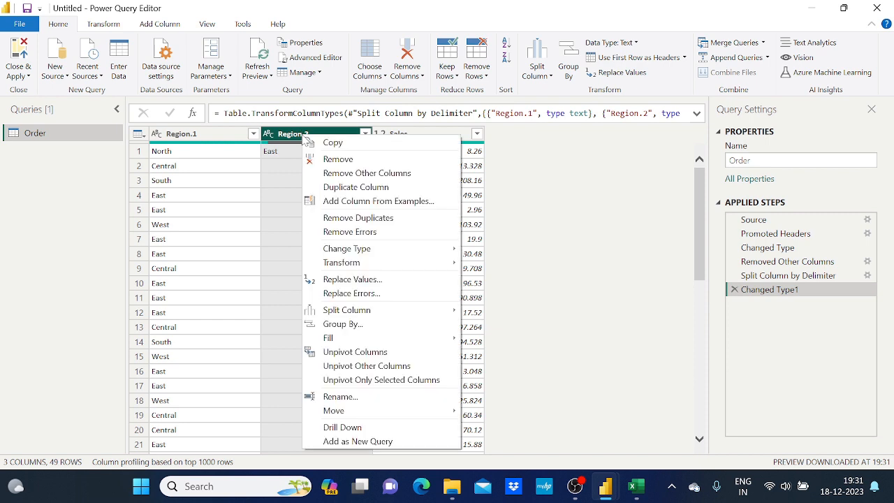
left_click(346, 165)
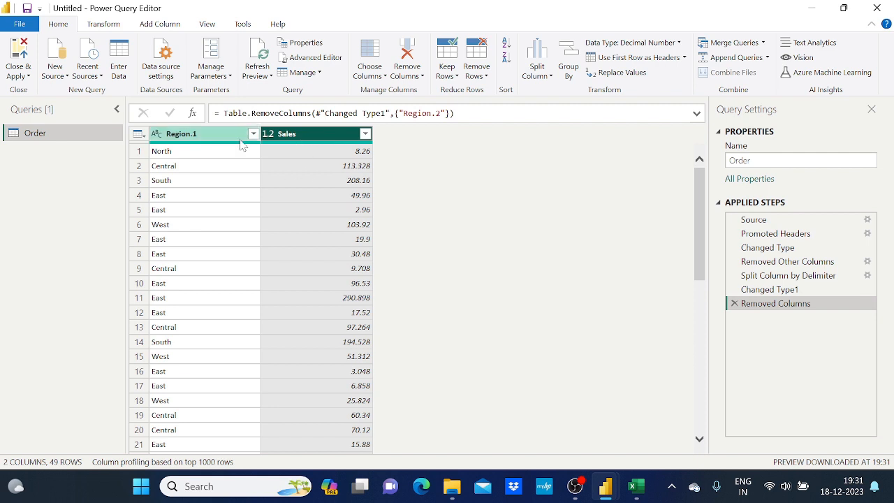
Rename the Region.1 column to Region
left_click(215, 136)
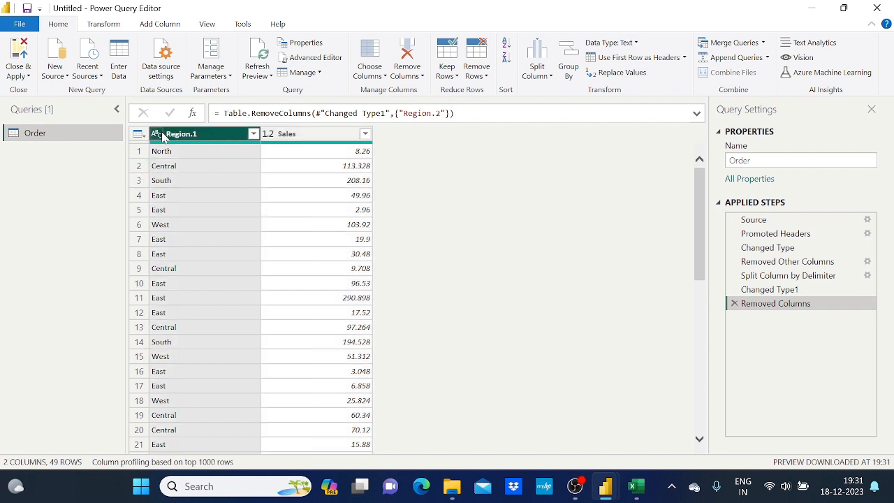
left_click(569, 66)
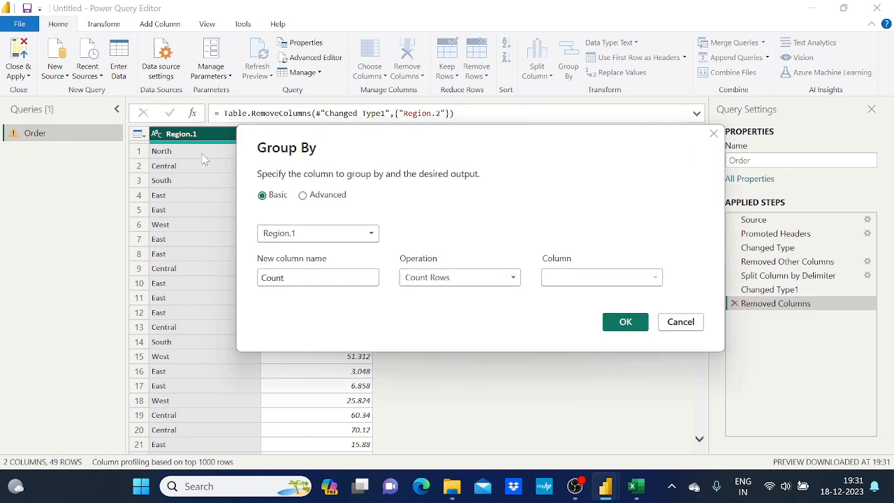
left_click(679, 323)
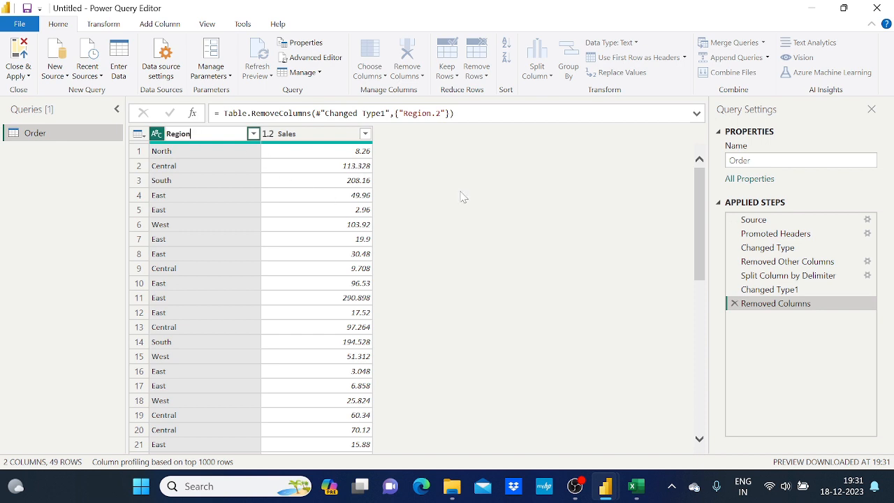
key("Return")
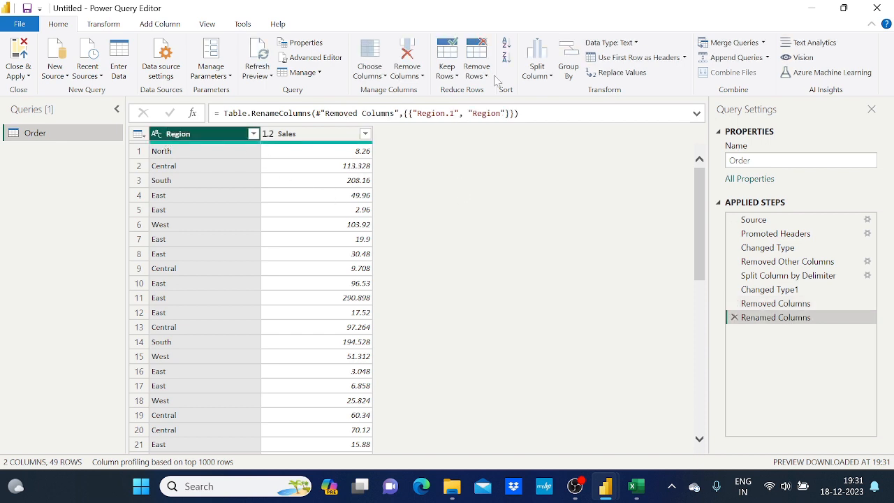
Group the rows by Region with a new column total_sales that sums the Sales column
left_click(567, 63)
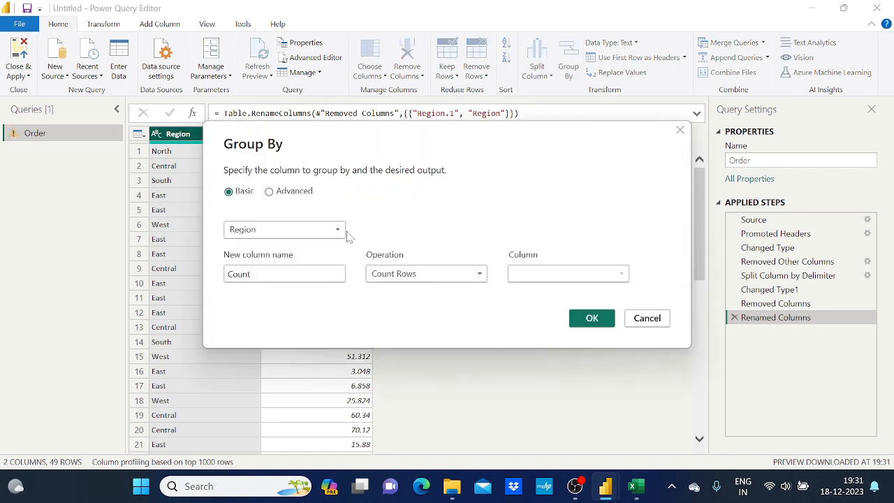
left_click_drag(387, 150, 599, 140)
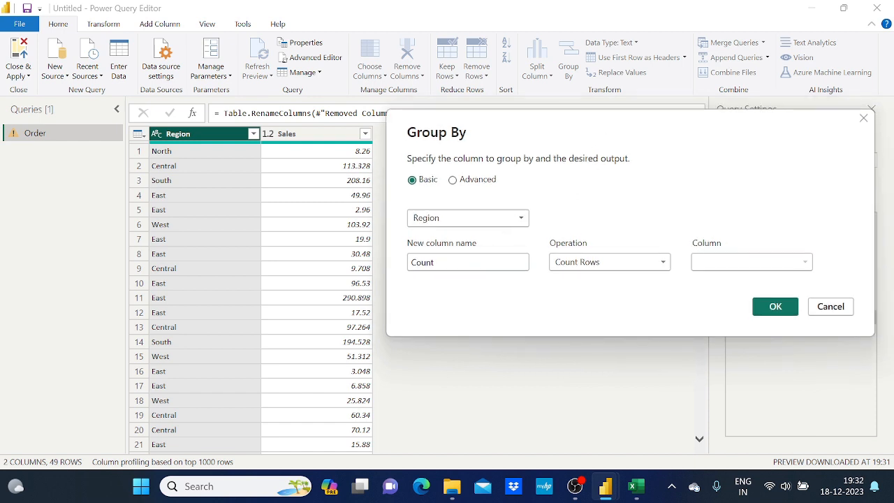
double_click(467, 269)
type("total_sales")
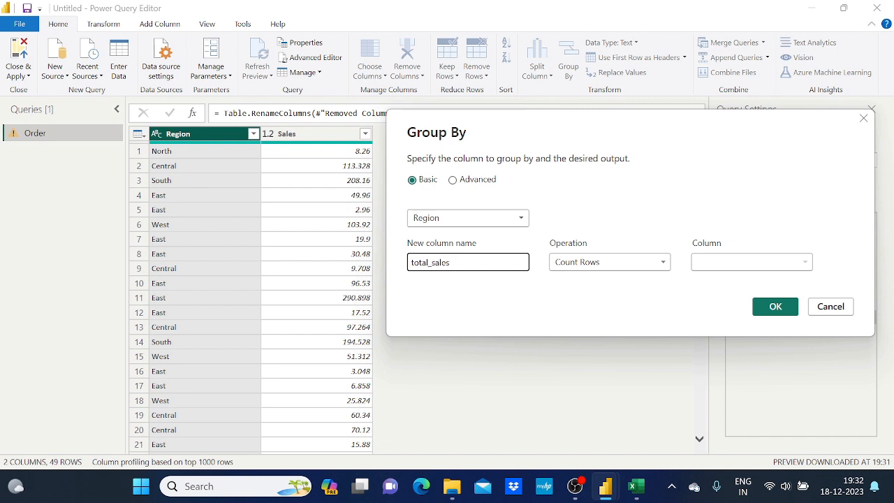
left_click(625, 268)
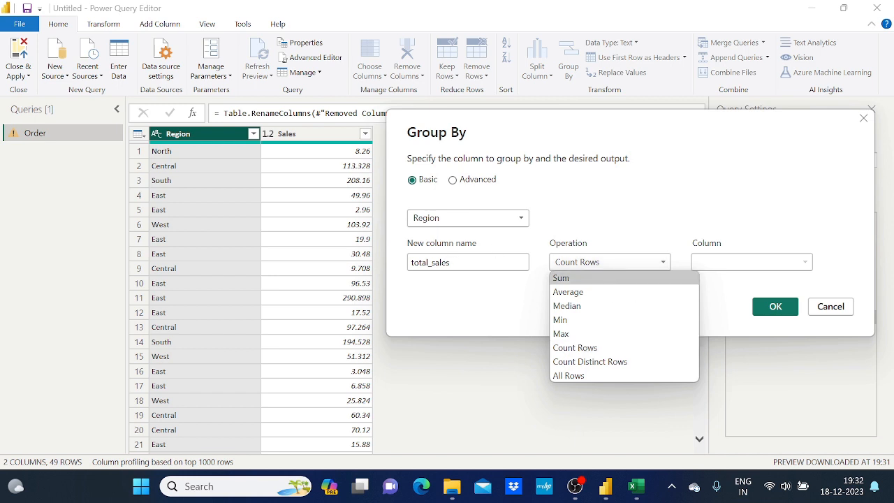
left_click(569, 278)
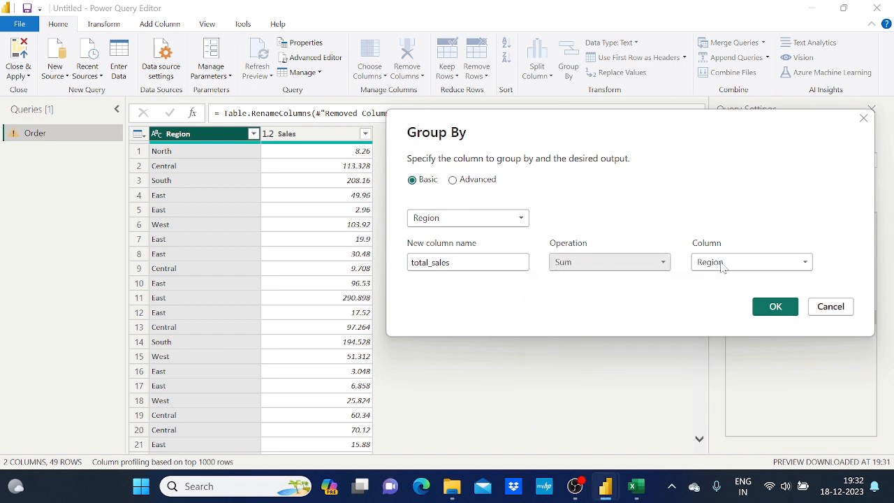
left_click(758, 264)
left_click(741, 289)
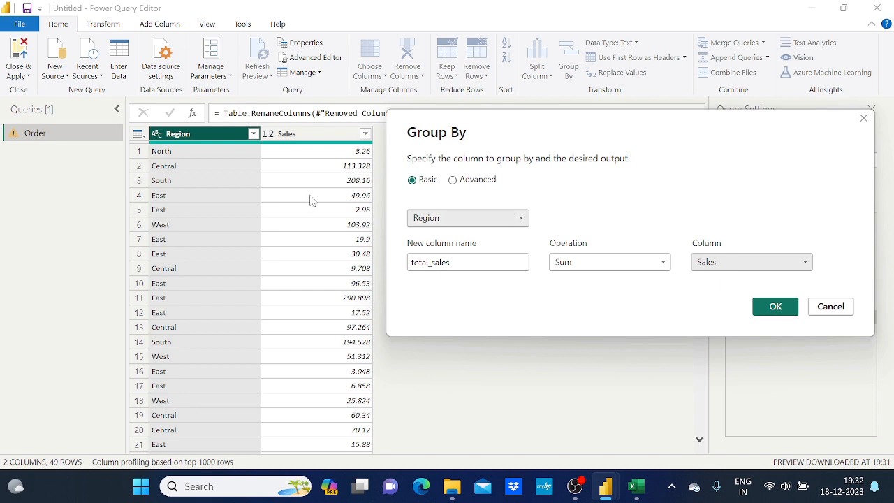
left_click(771, 307)
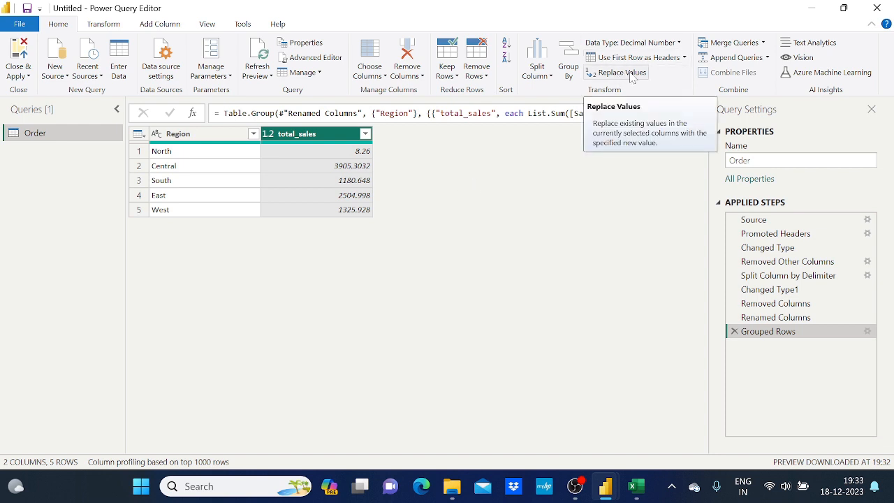
Replace the value North with NORTH in the Region column of the grouped table
left_click(187, 139)
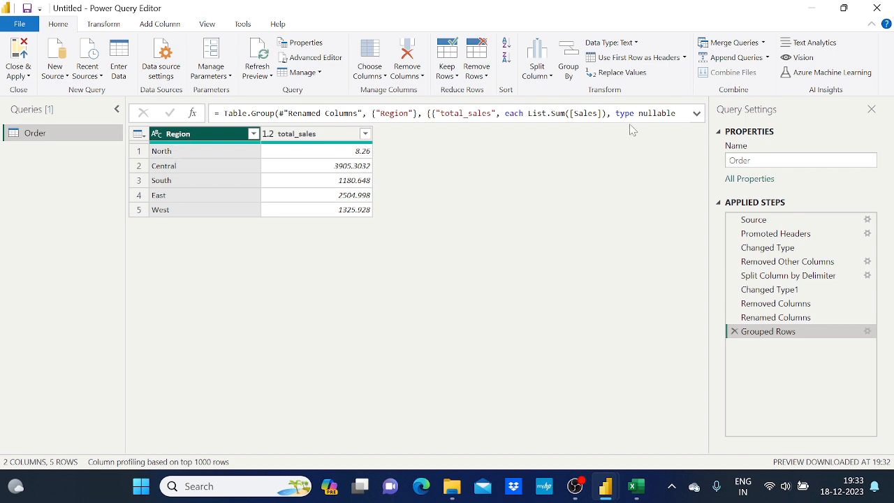
left_click(620, 73)
left_click_drag(366, 163, 515, 212)
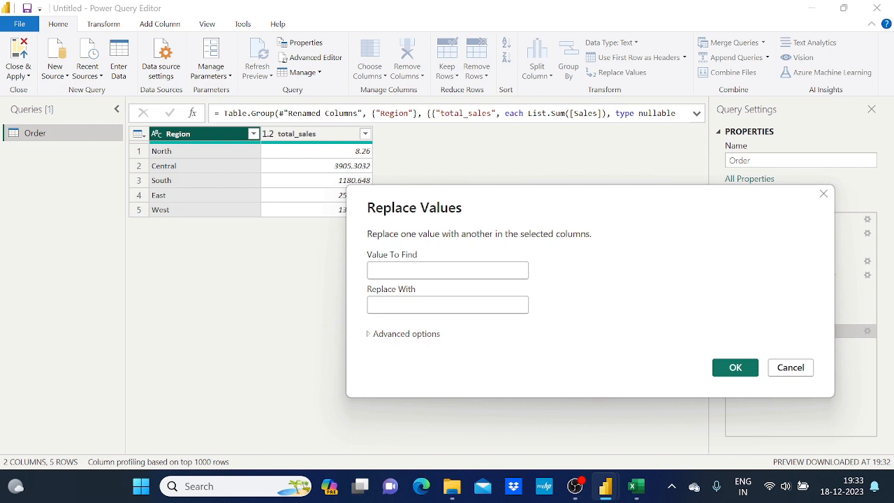
type("North")
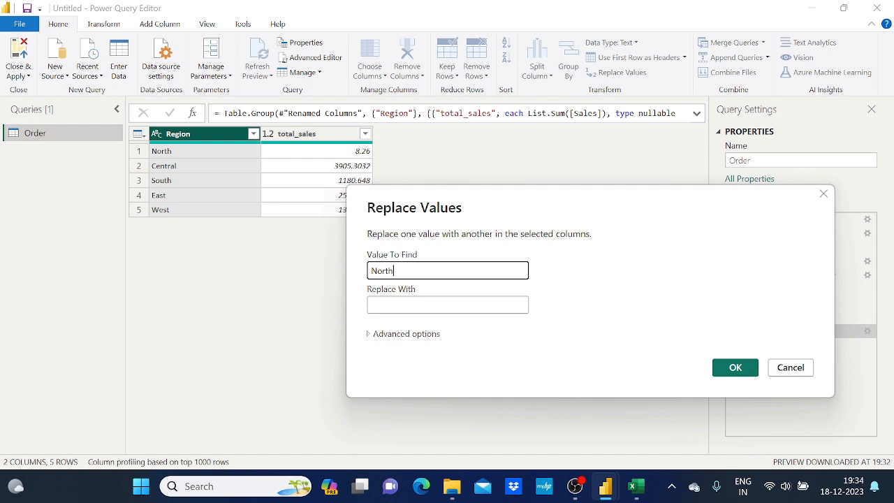
left_click(391, 304)
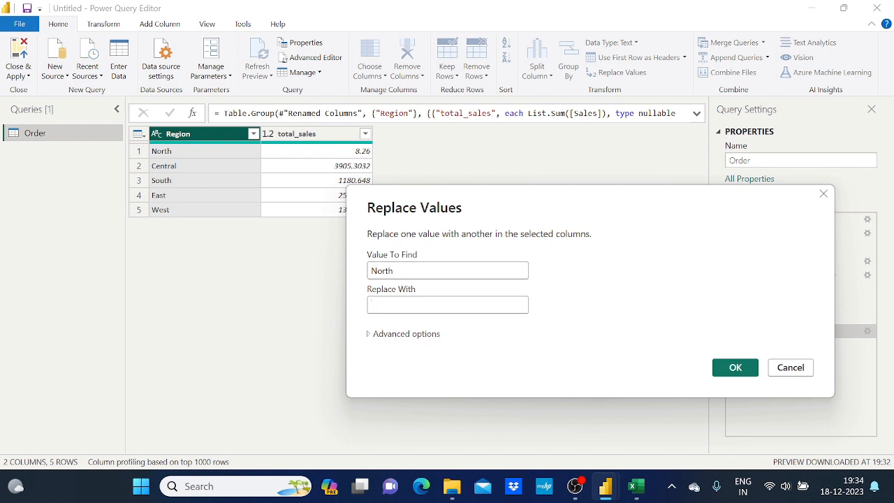
type("N")
type("ORT")
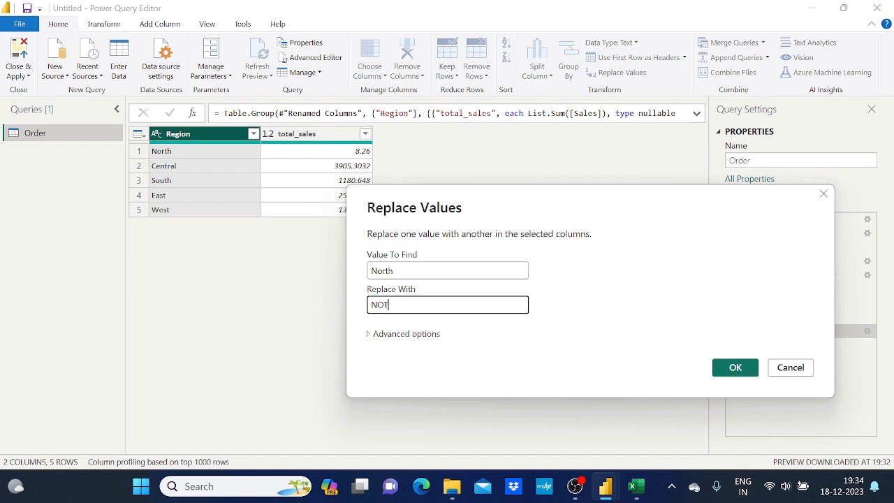
type("H")
left_click_drag(483, 207, 502, 138)
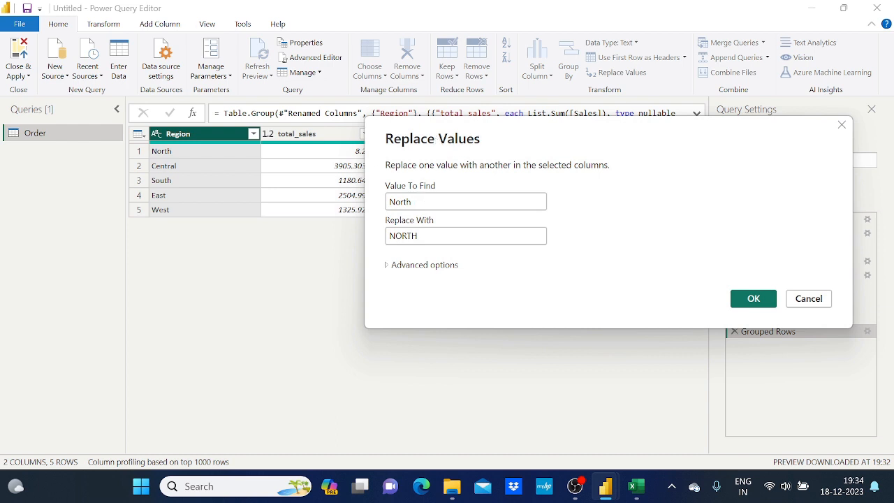
key("ctrl+a")
left_click(472, 236)
key("shift+Tab")
key("Tab")
left_click(434, 240)
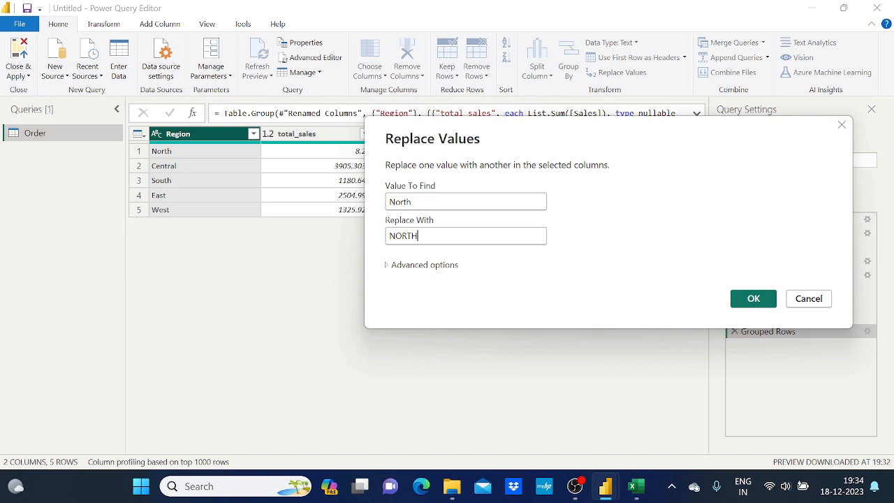
left_click(741, 300)
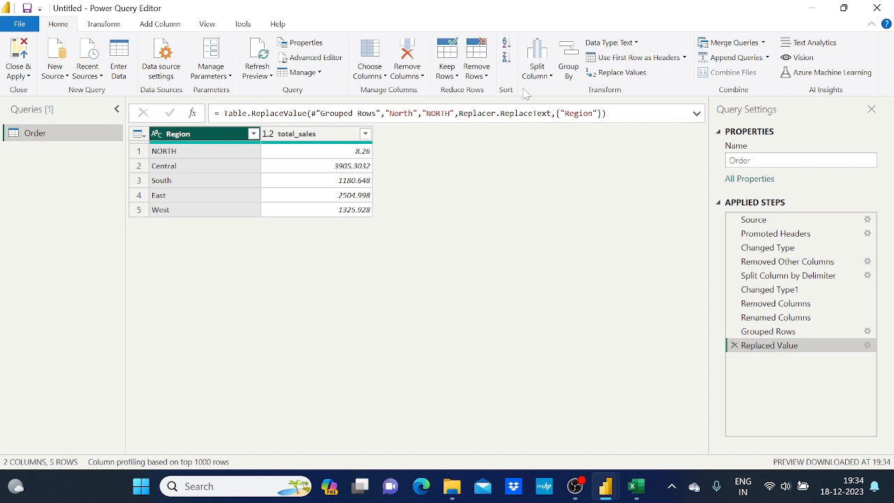
Replace the value Central with CENTRAL in the Region column
left_click(619, 77)
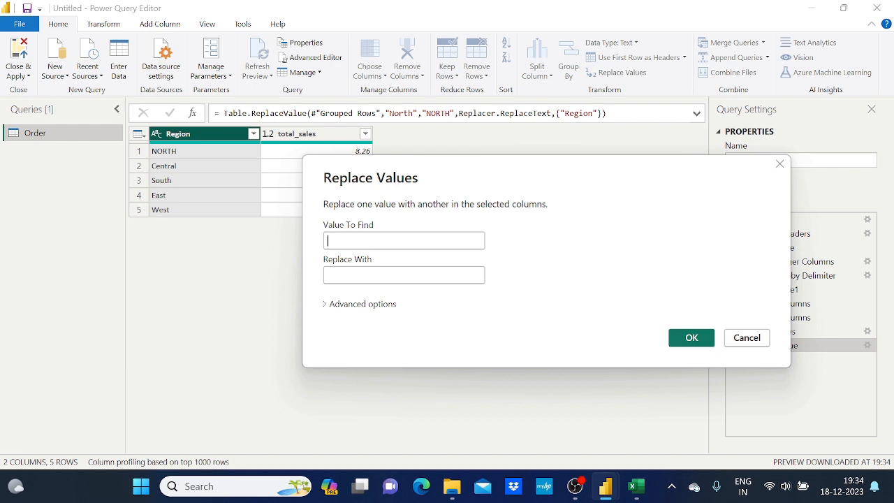
type("Cen")
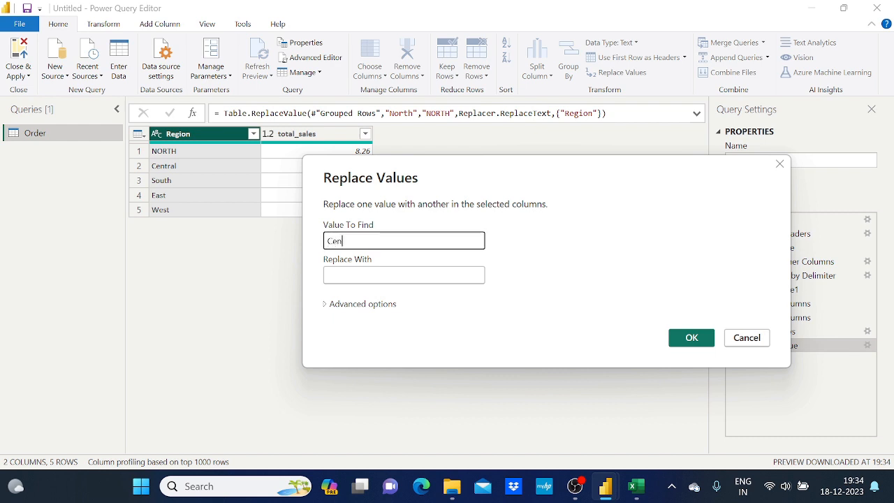
type("tral")
key("Tab")
type("CENT")
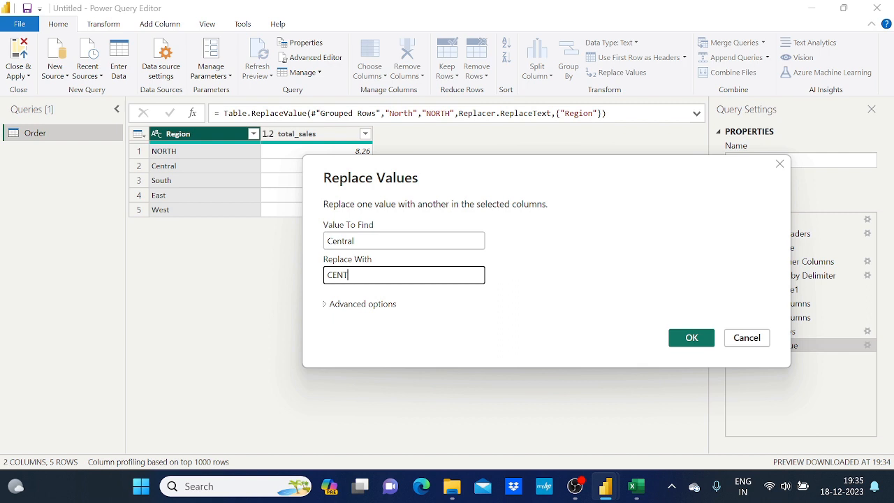
type("RAL")
left_click(676, 337)
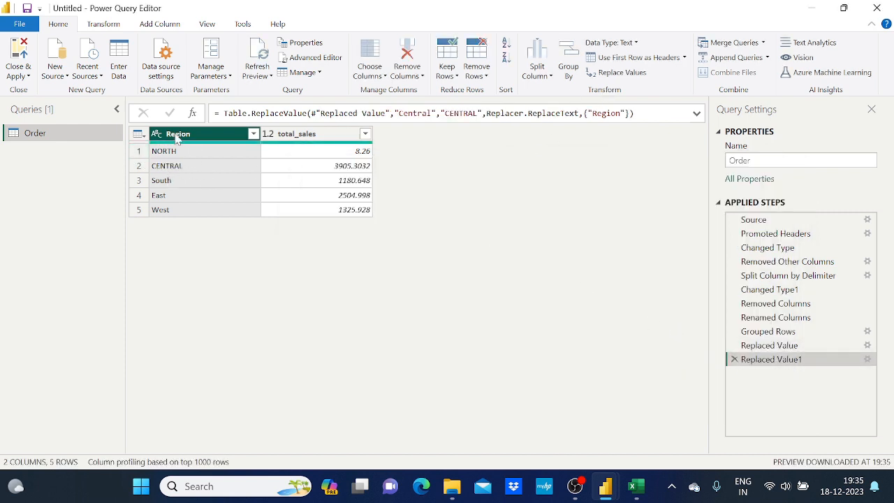
Replace the value South with SOUTH in the Region column
left_click(606, 77)
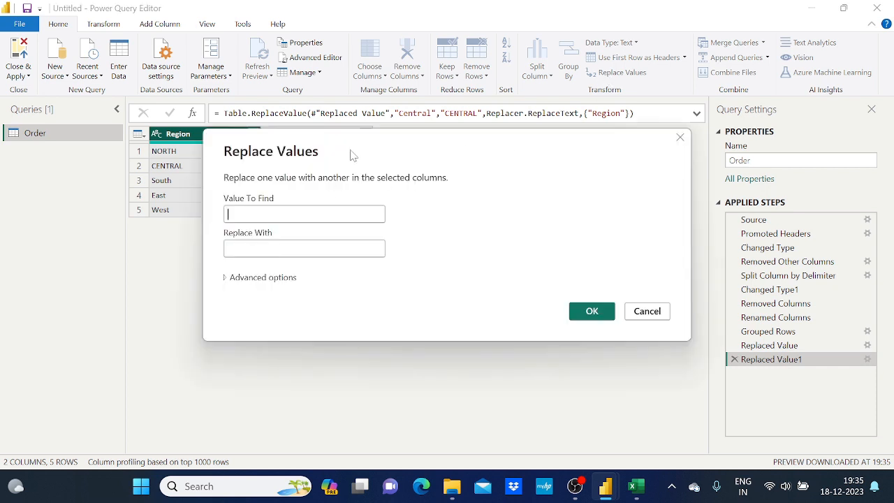
left_click_drag(349, 152, 486, 144)
type("South")
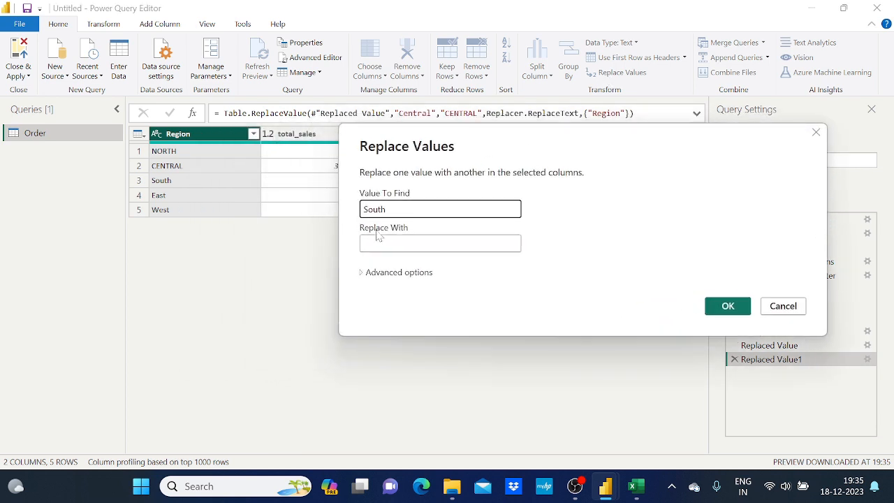
left_click(362, 243)
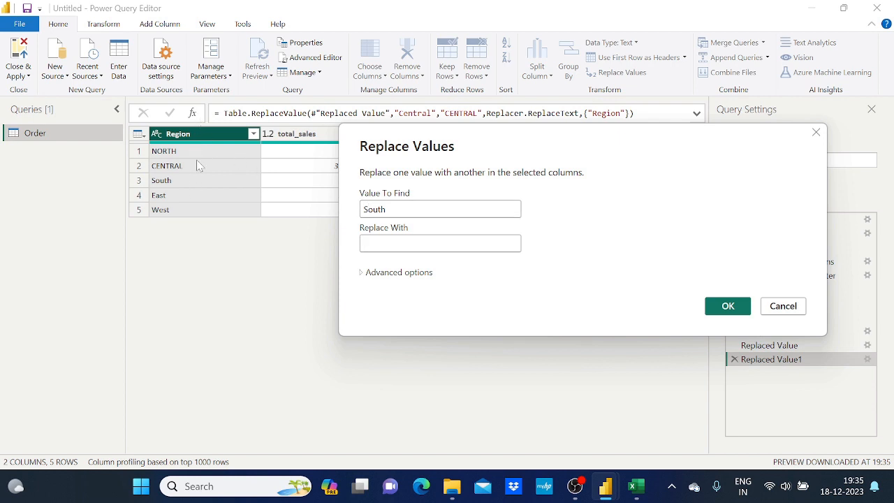
type("SOUTH")
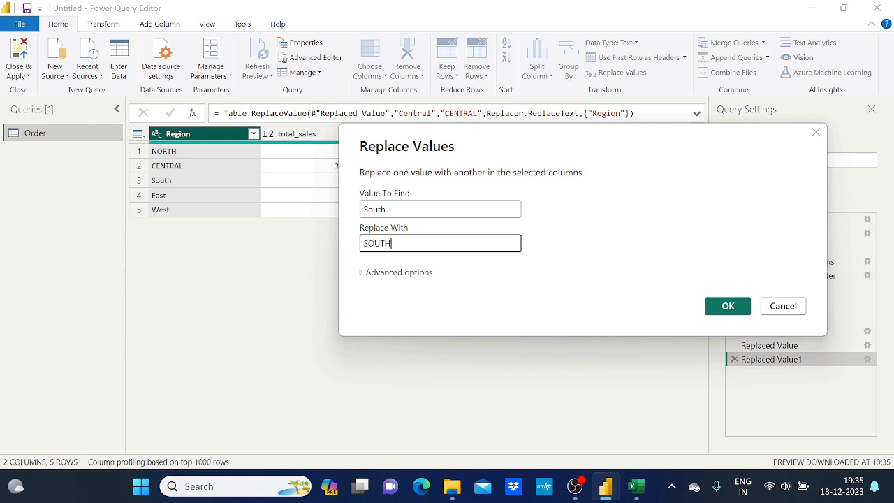
left_click_drag(393, 244, 361, 244)
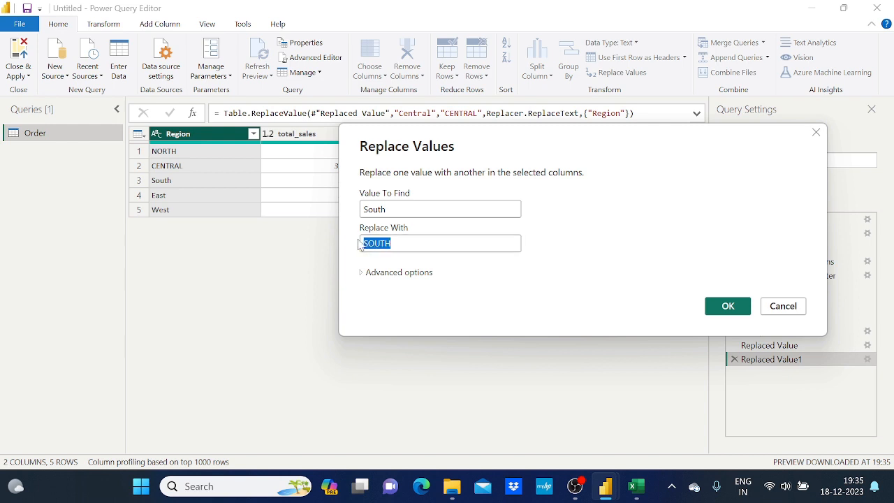
left_click(401, 247)
left_click(721, 308)
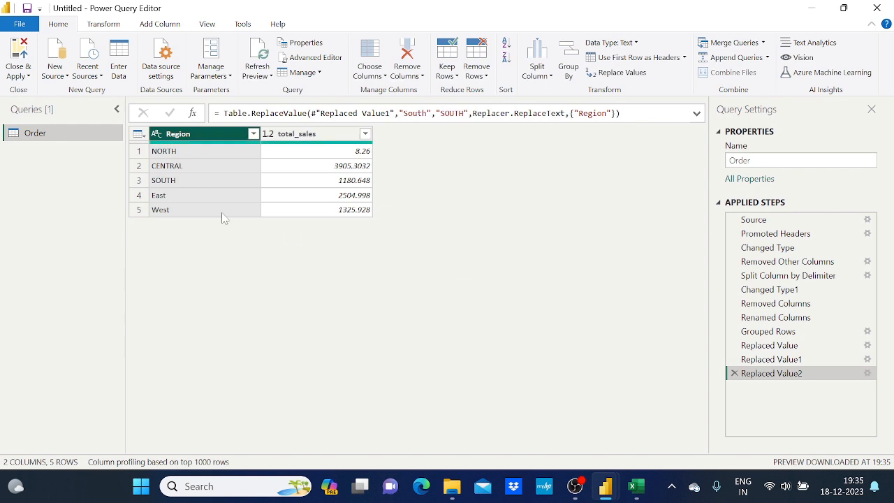